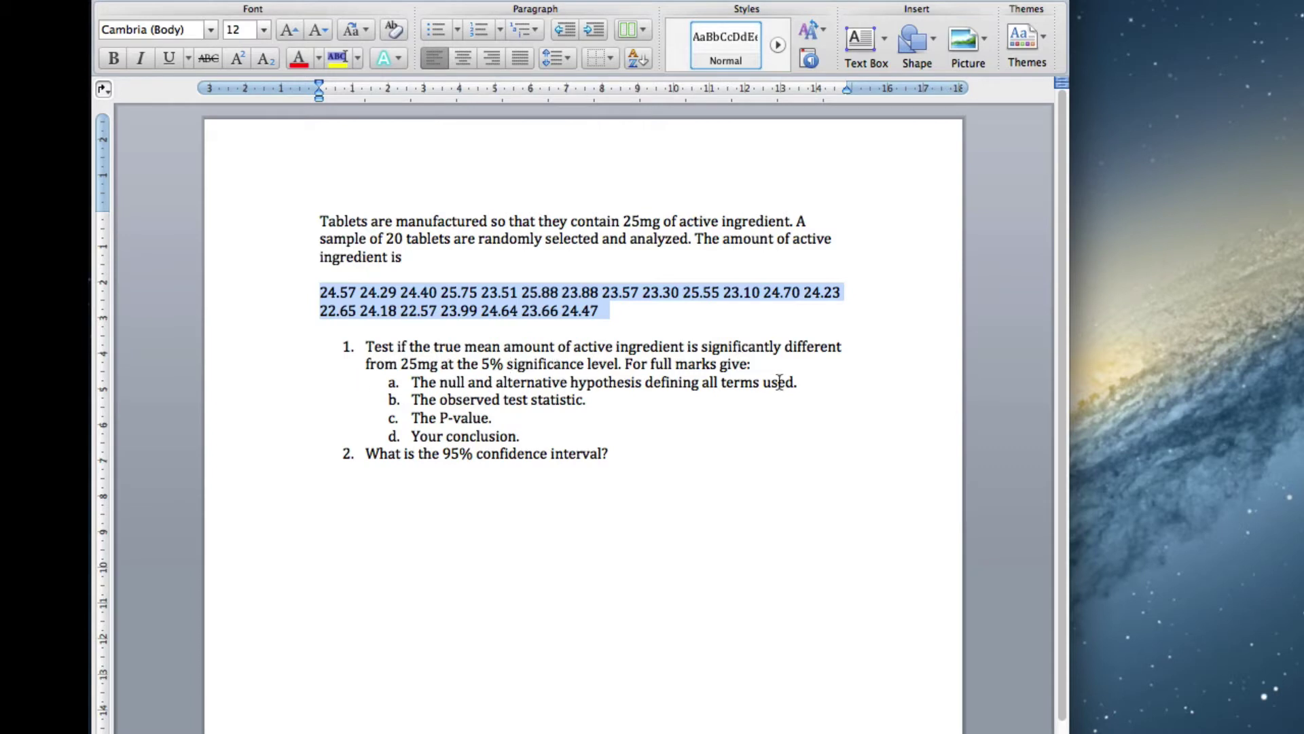
On a new unnumbered line under item a, insert the equation H_o : μ = 25.
left_click(819, 382)
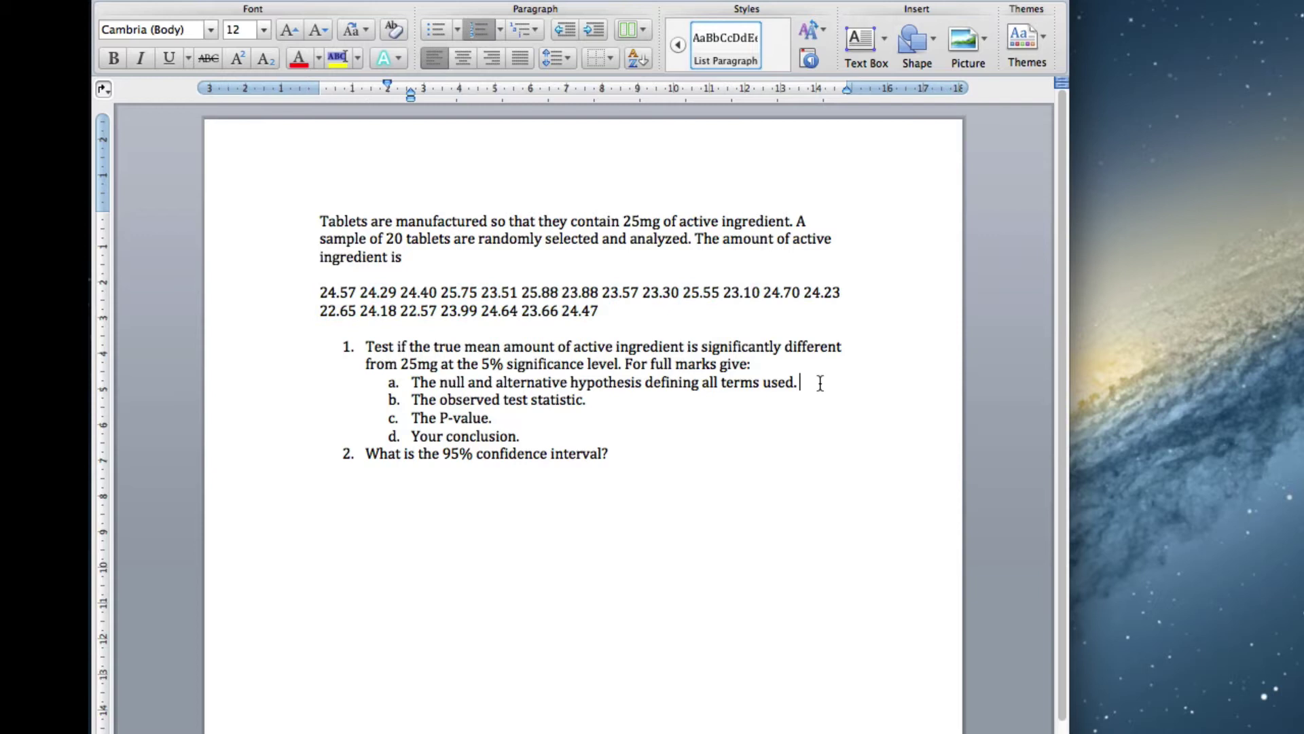
key("Return")
key("shift+Tab")
key("Return")
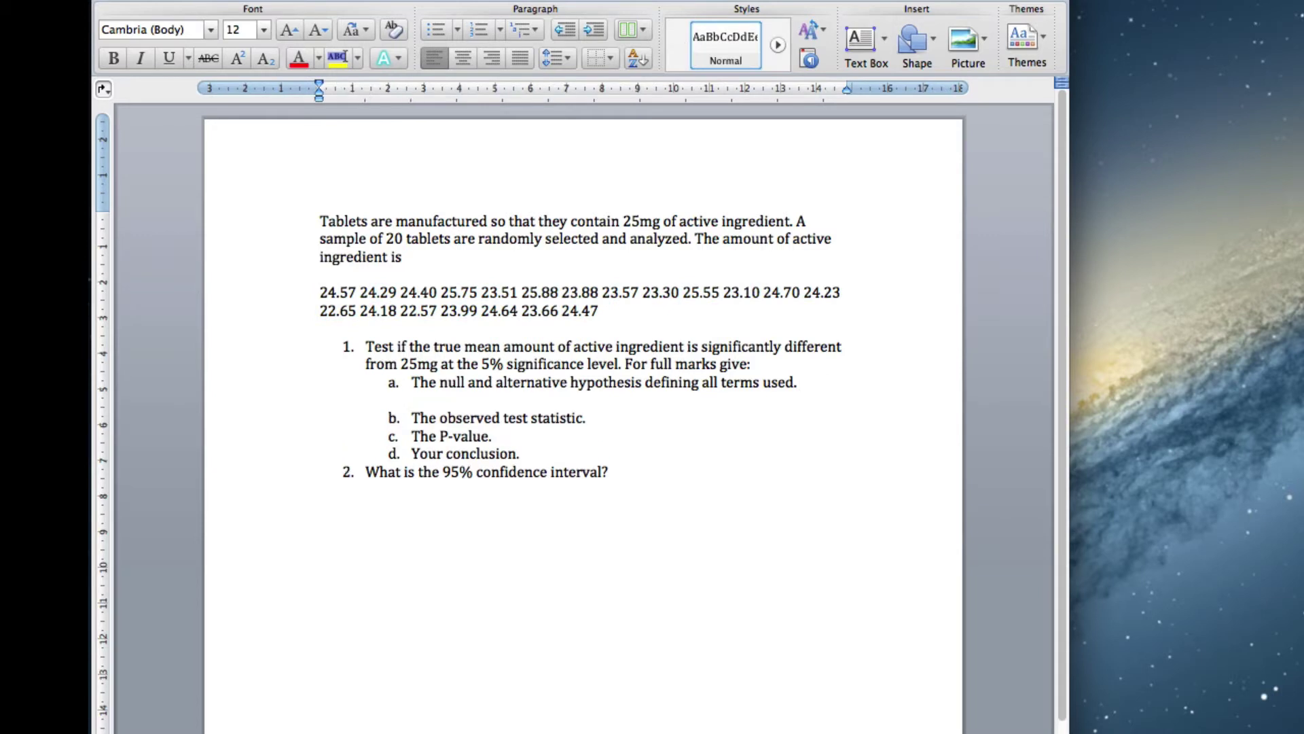
key("ctrl+equal")
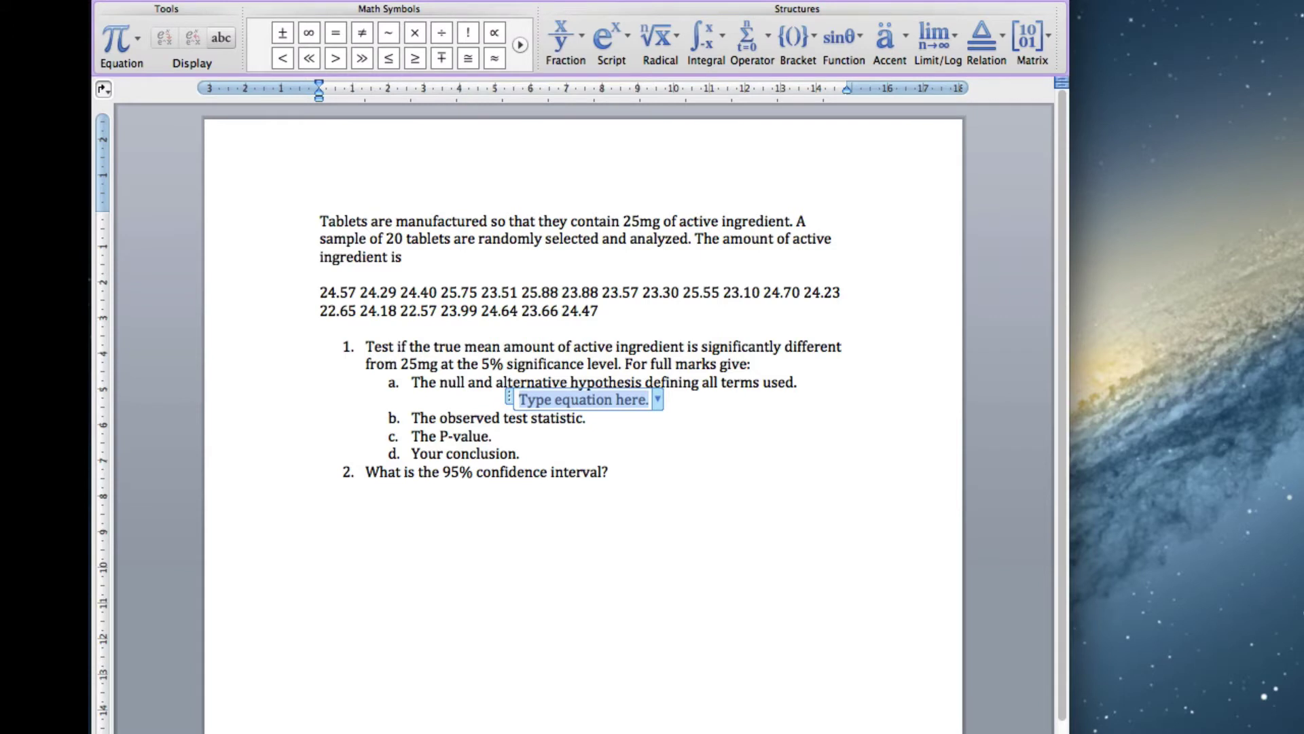
type("H_o ")
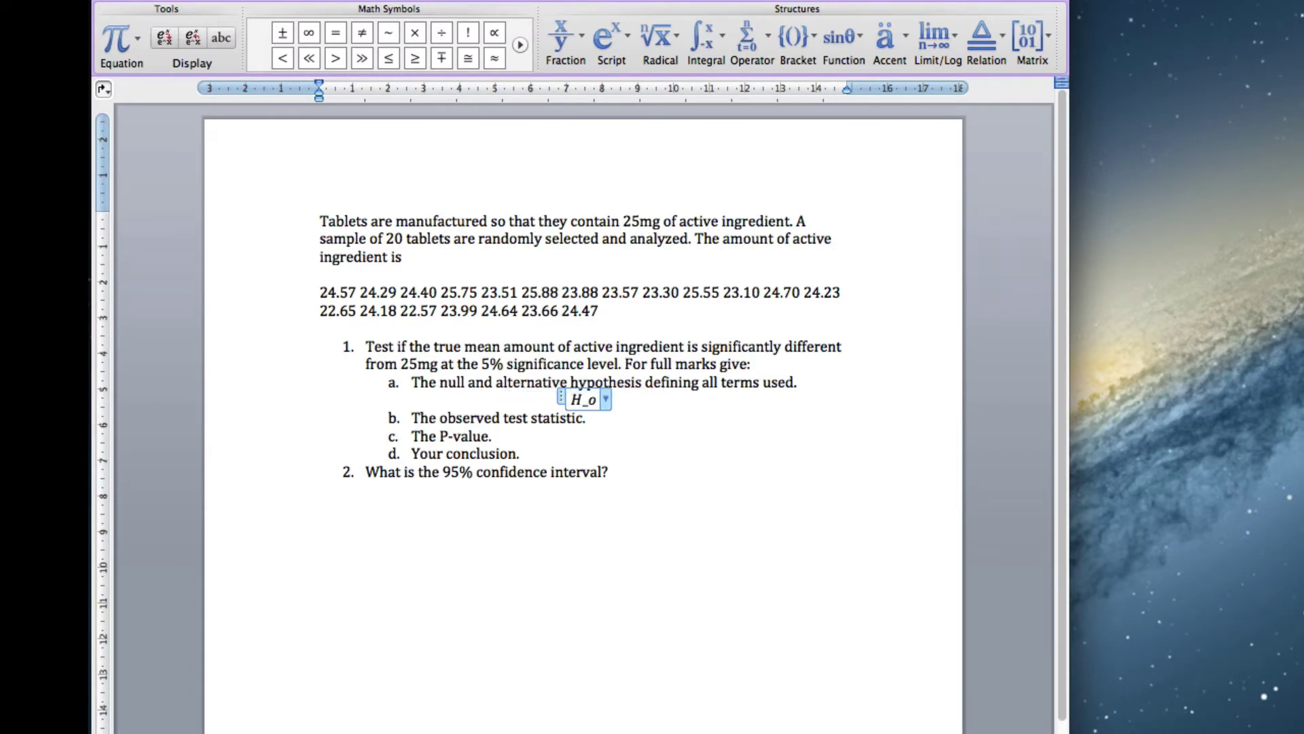
type(":")
type(" \\mu")
type("= ")
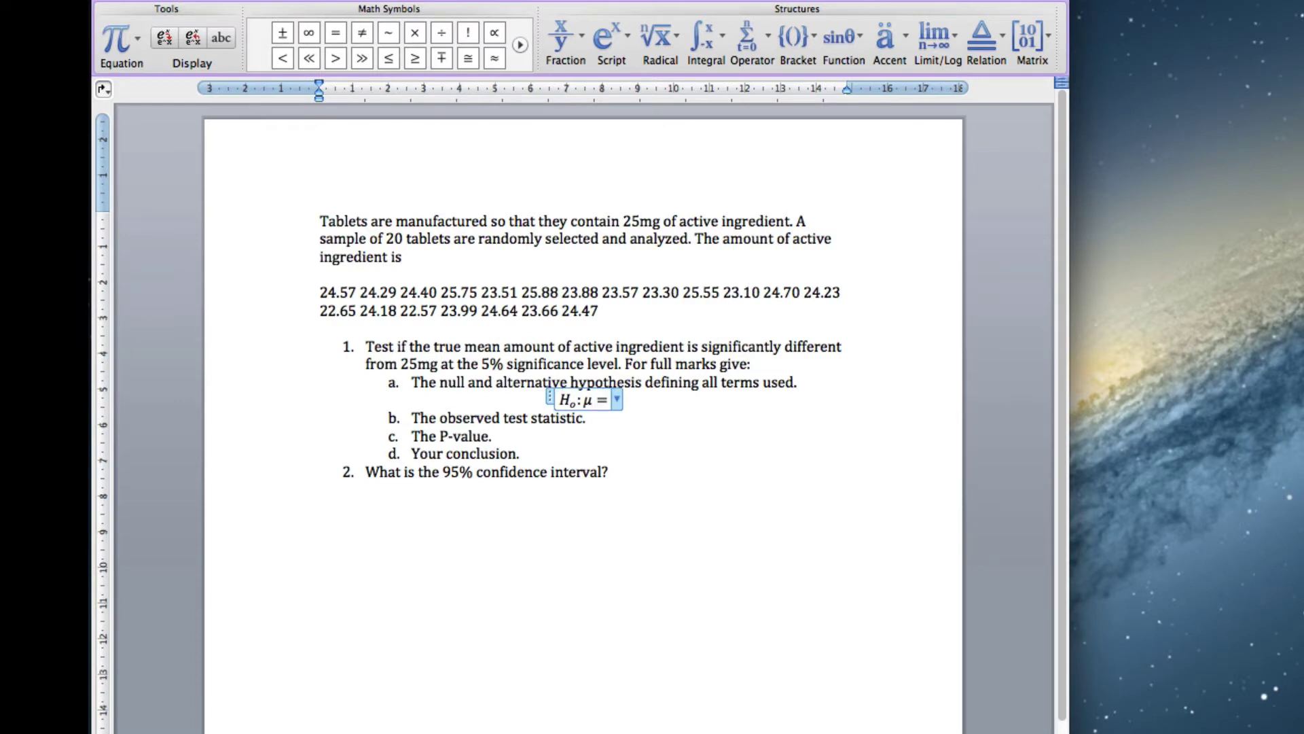
type("25")
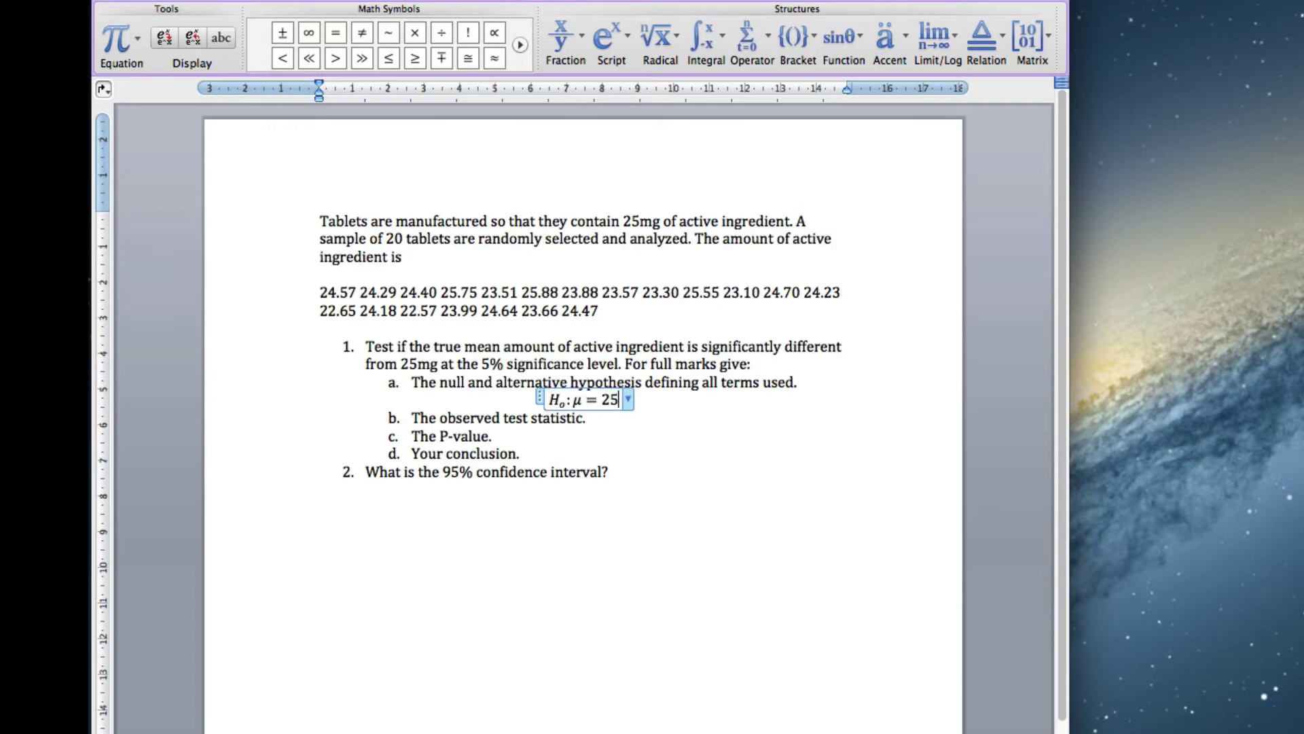
Insert a second equation, H_a : μ ≠ 25, on the line below the null hypothesis.
key("Return")
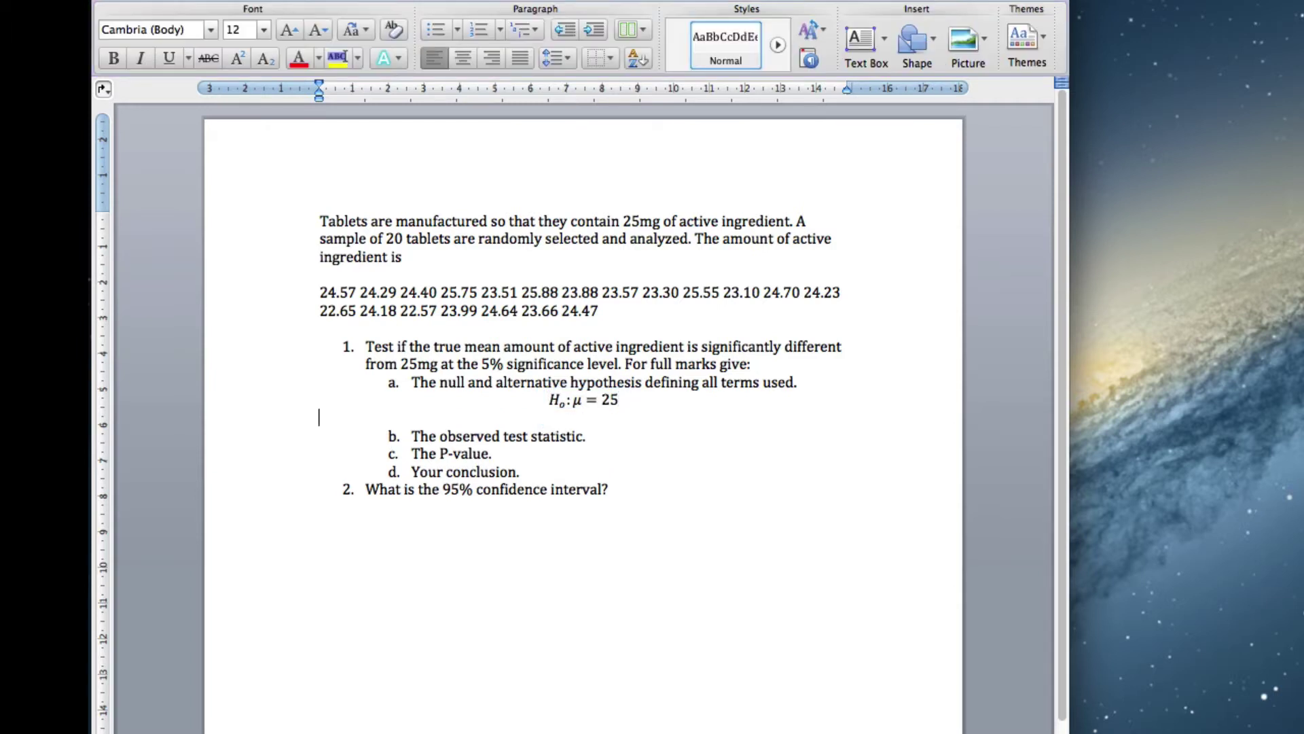
key("ctrl+equal")
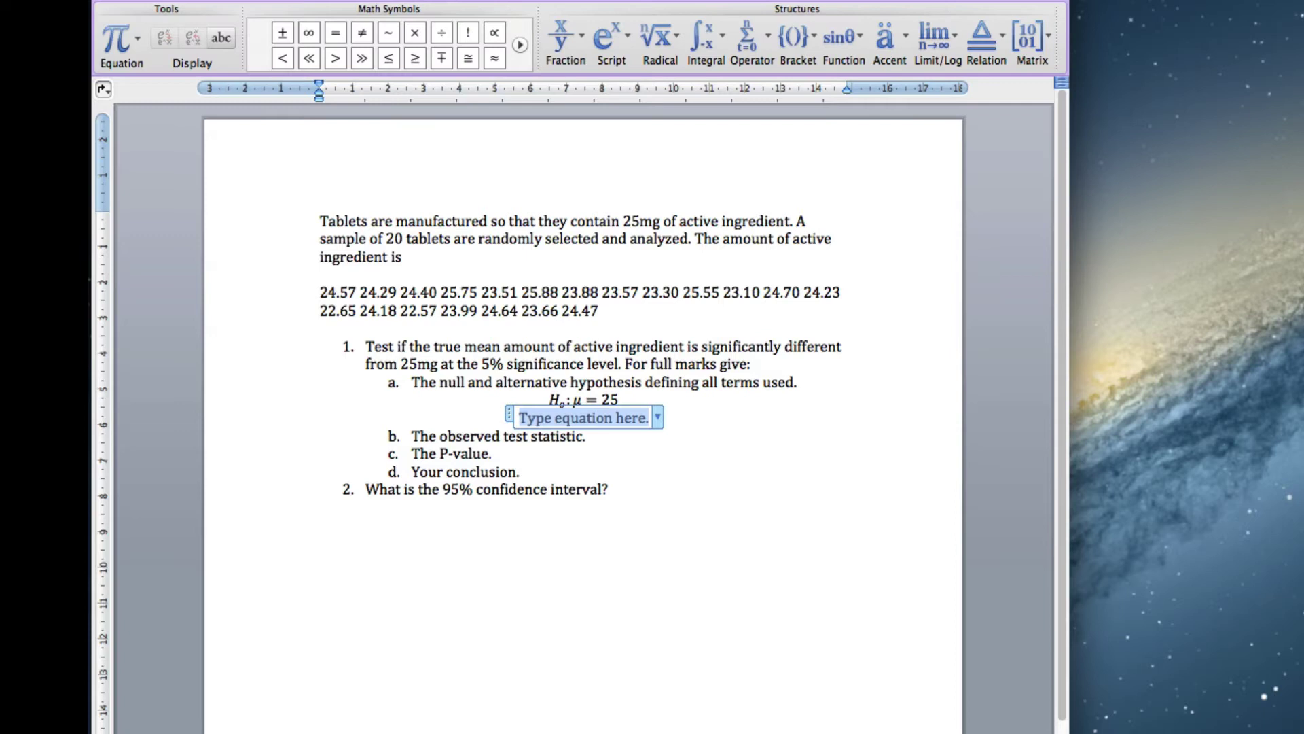
type("H_a")
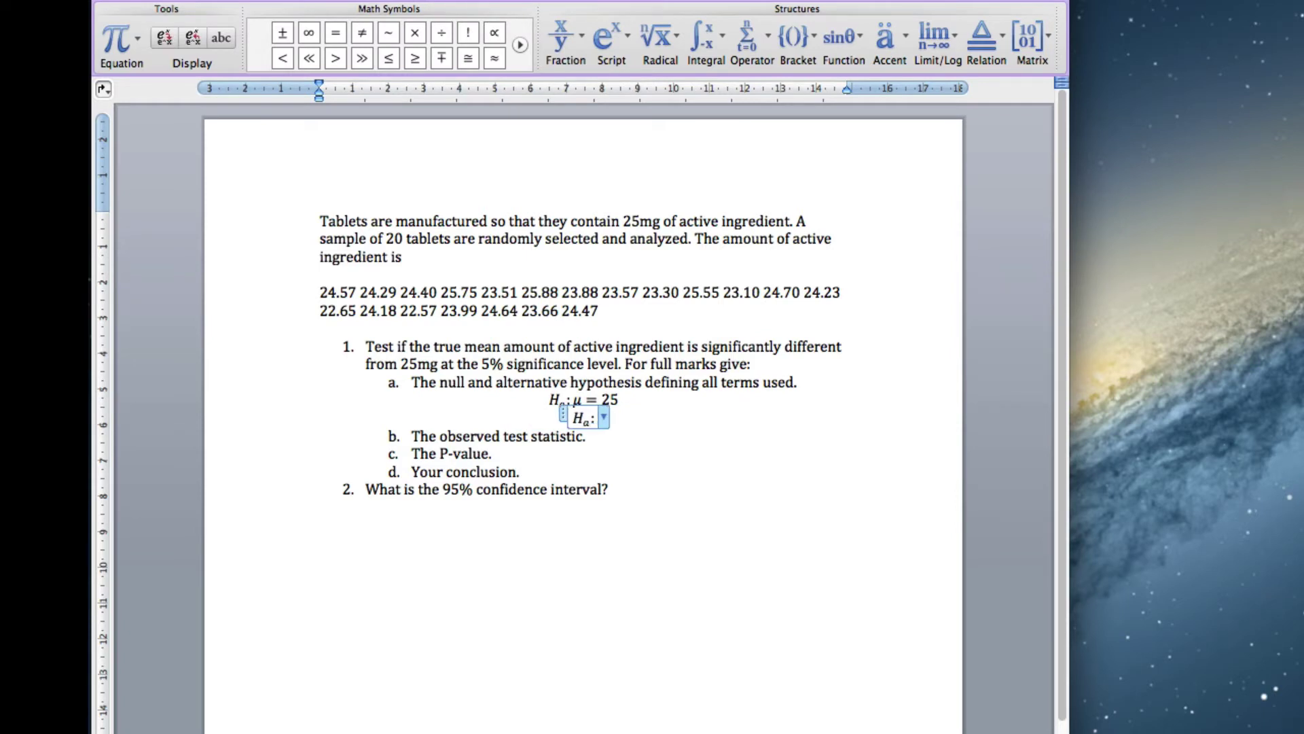
type(" :\\mu")
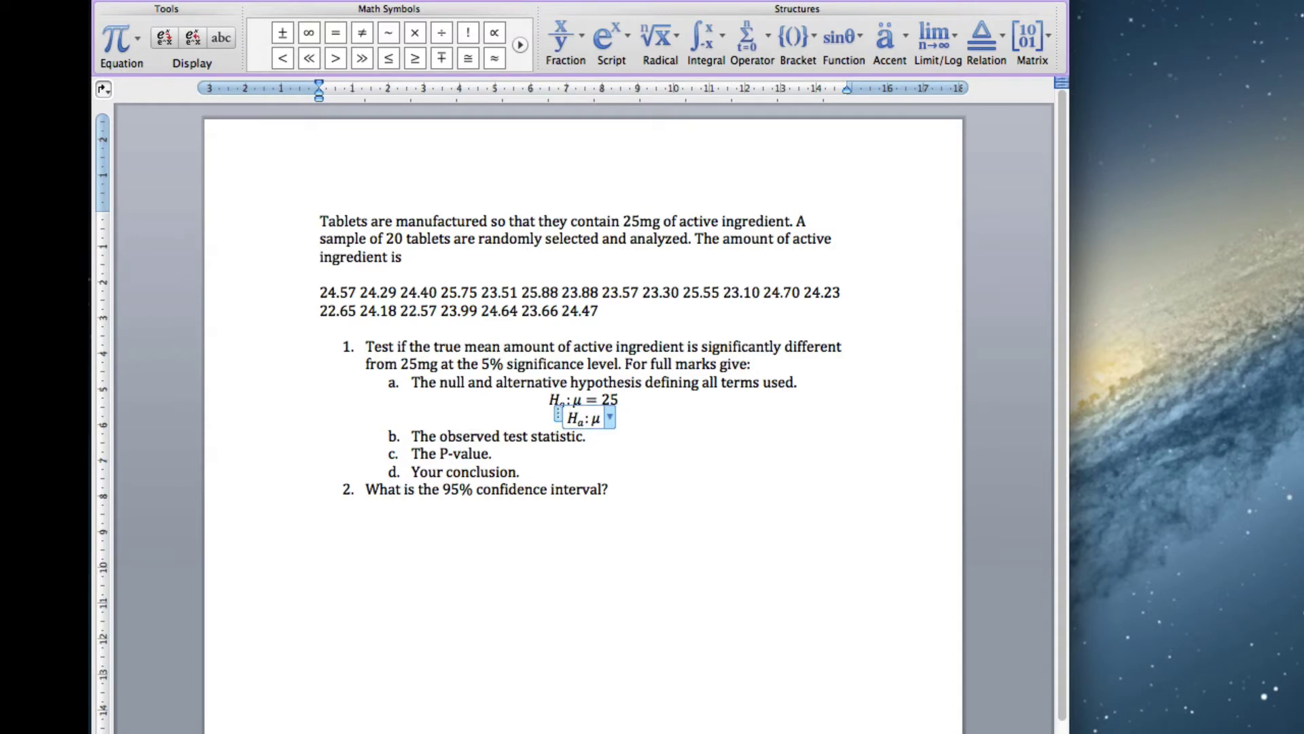
type("  eq ")
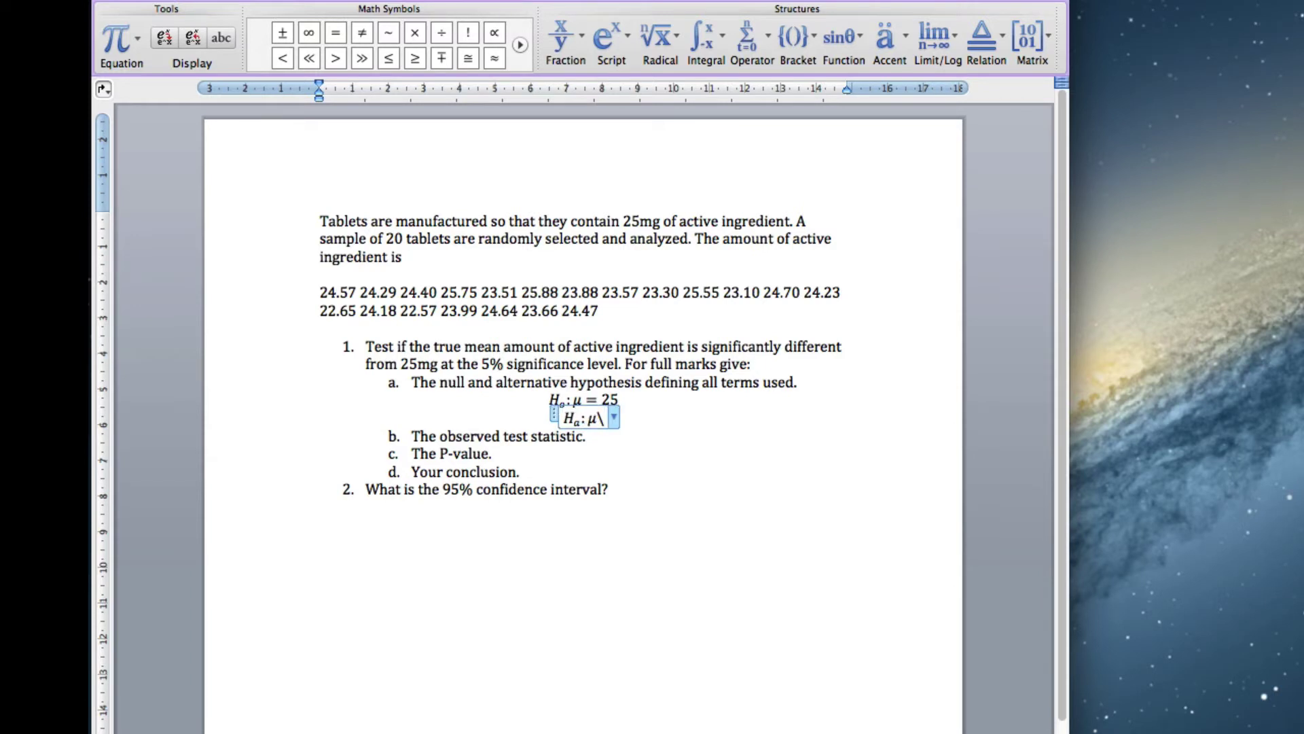
type("25")
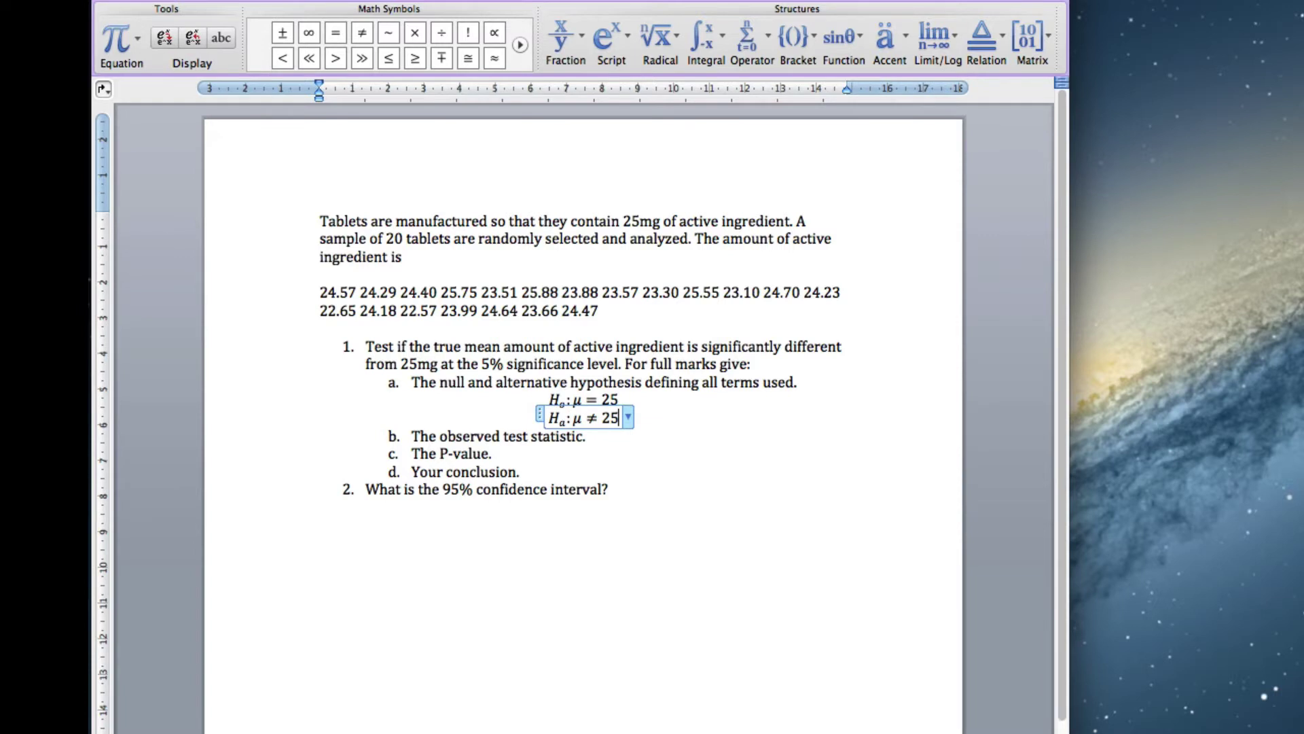
key("Return")
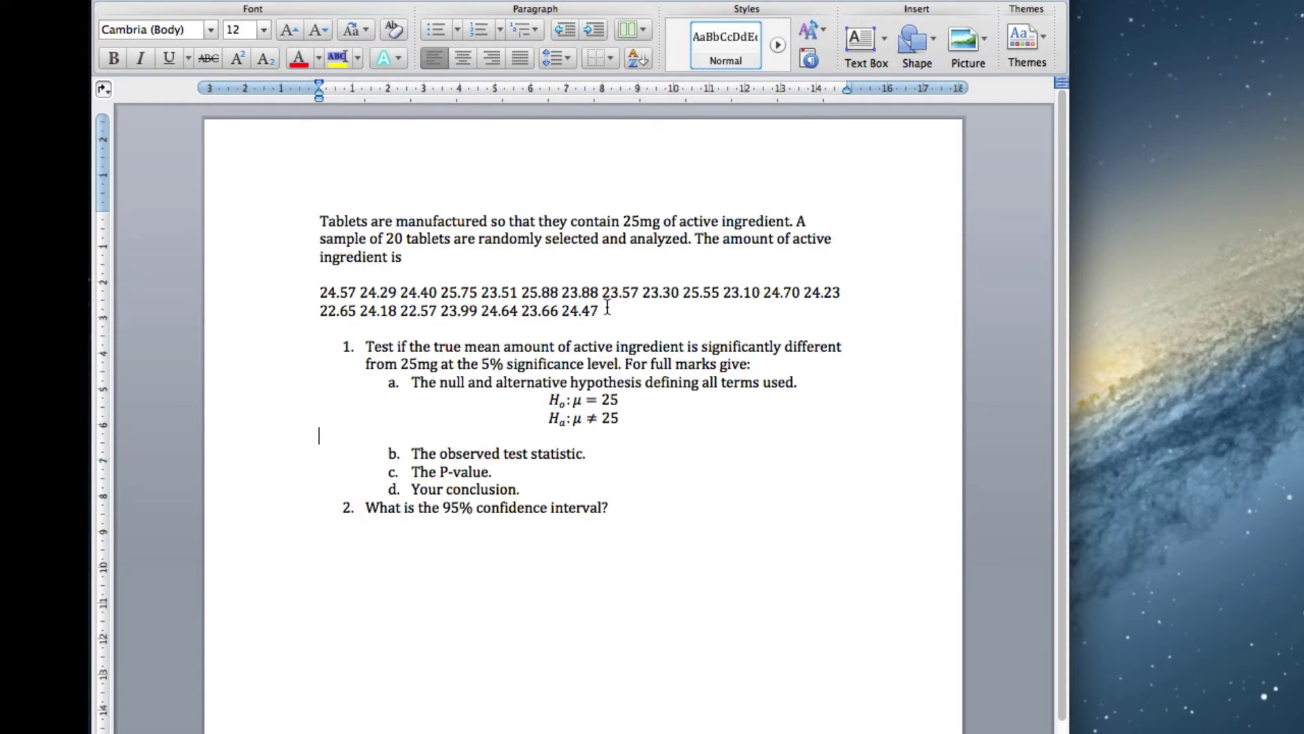
Copy the tablet data from Word into MATLAB and store it as drug = [ ... ].
left_click_drag(599, 312, 322, 295)
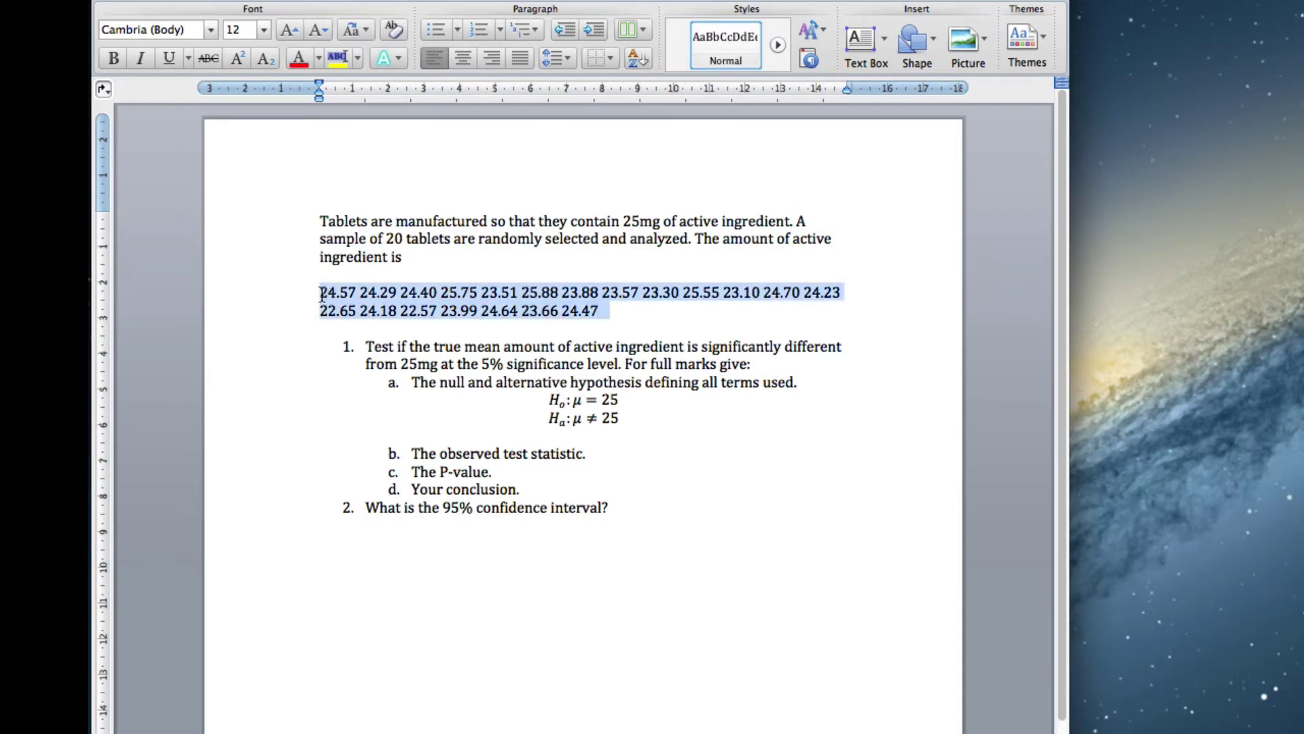
left_click_drag(322, 294, 322, 294)
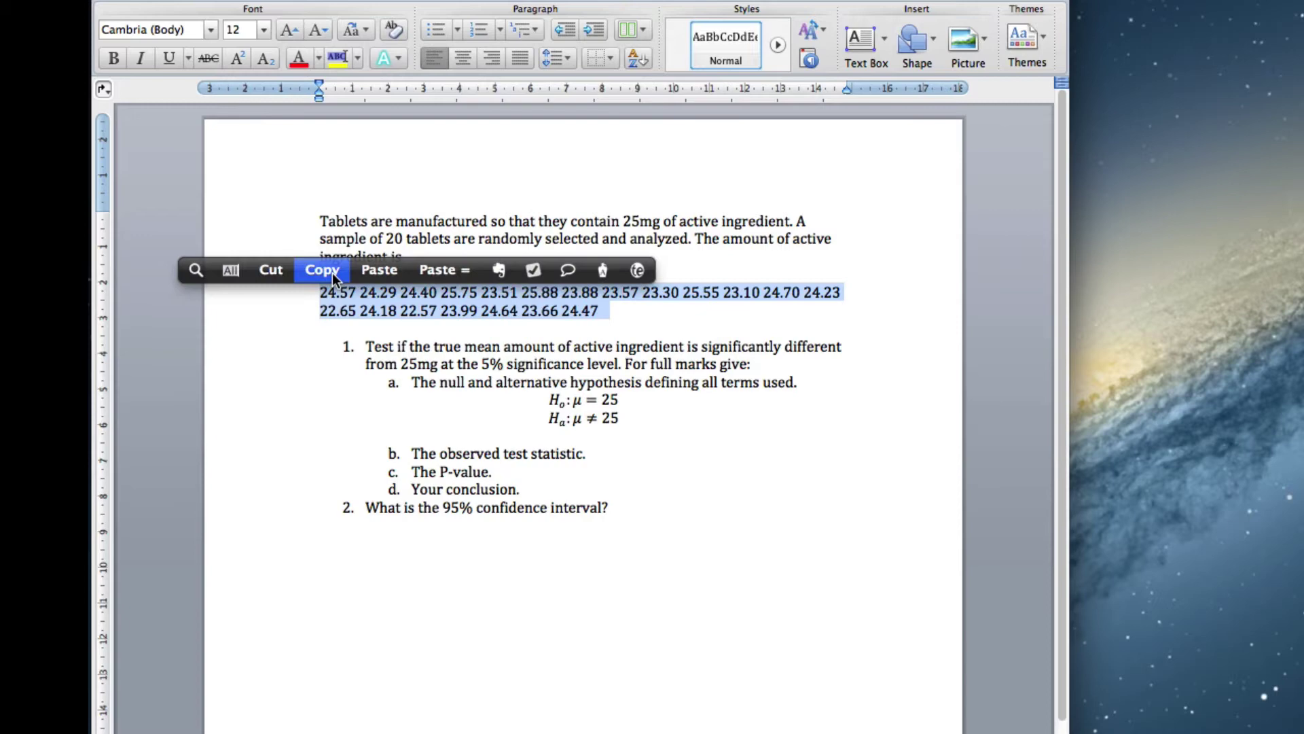
left_click(321, 269)
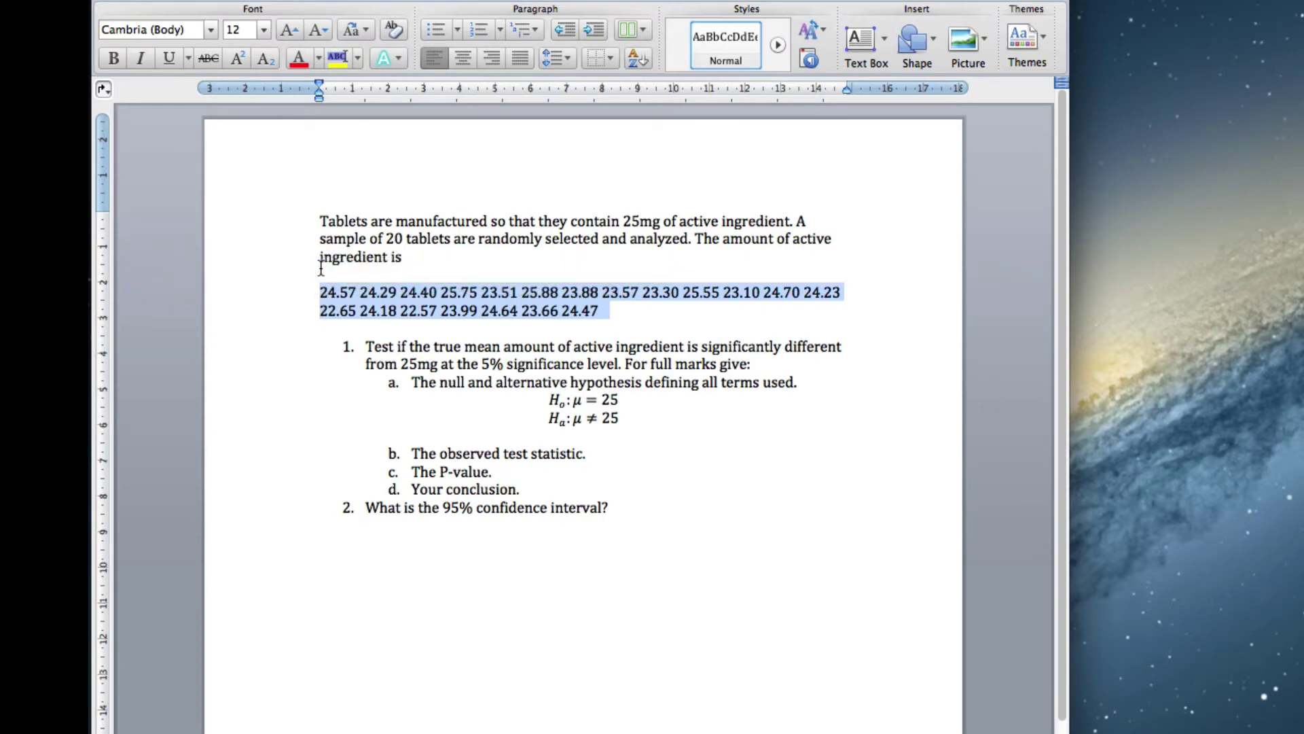
key("super+Tab")
key("super+Tab")
key("super+Tab")
key("super+Tab")
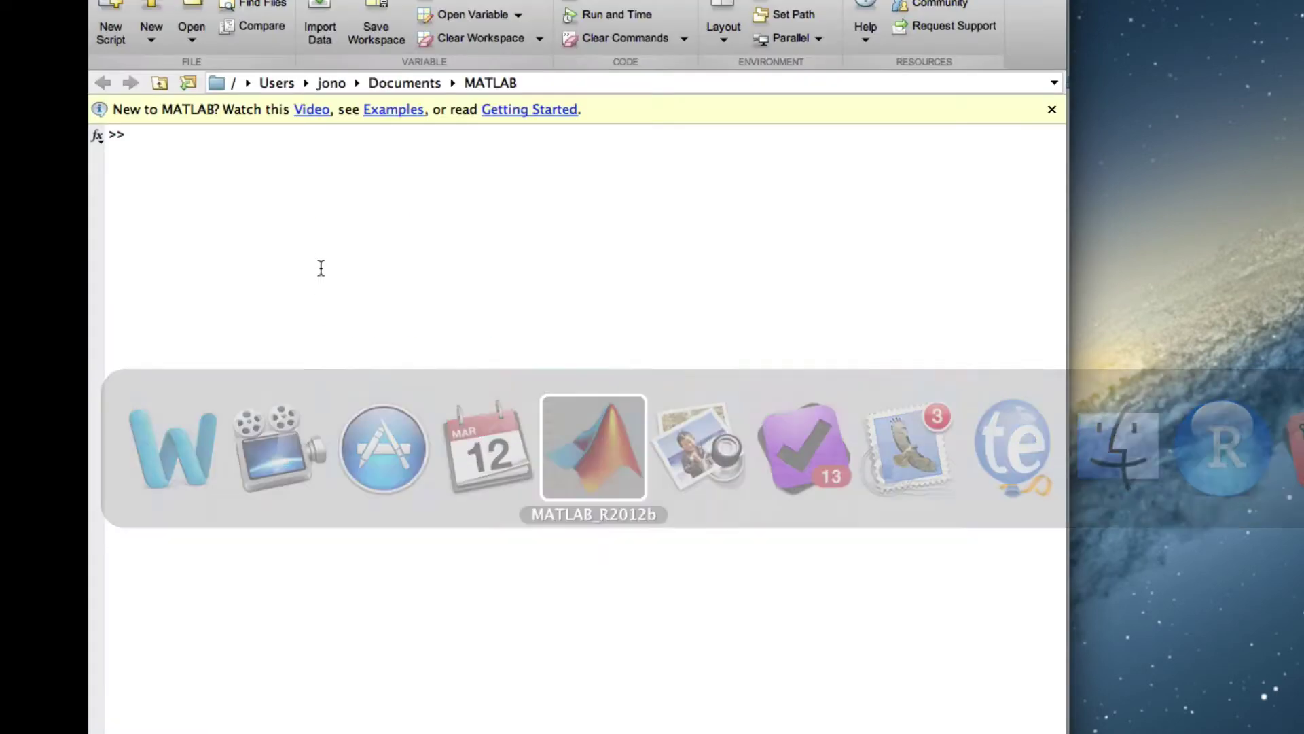
type("dru")
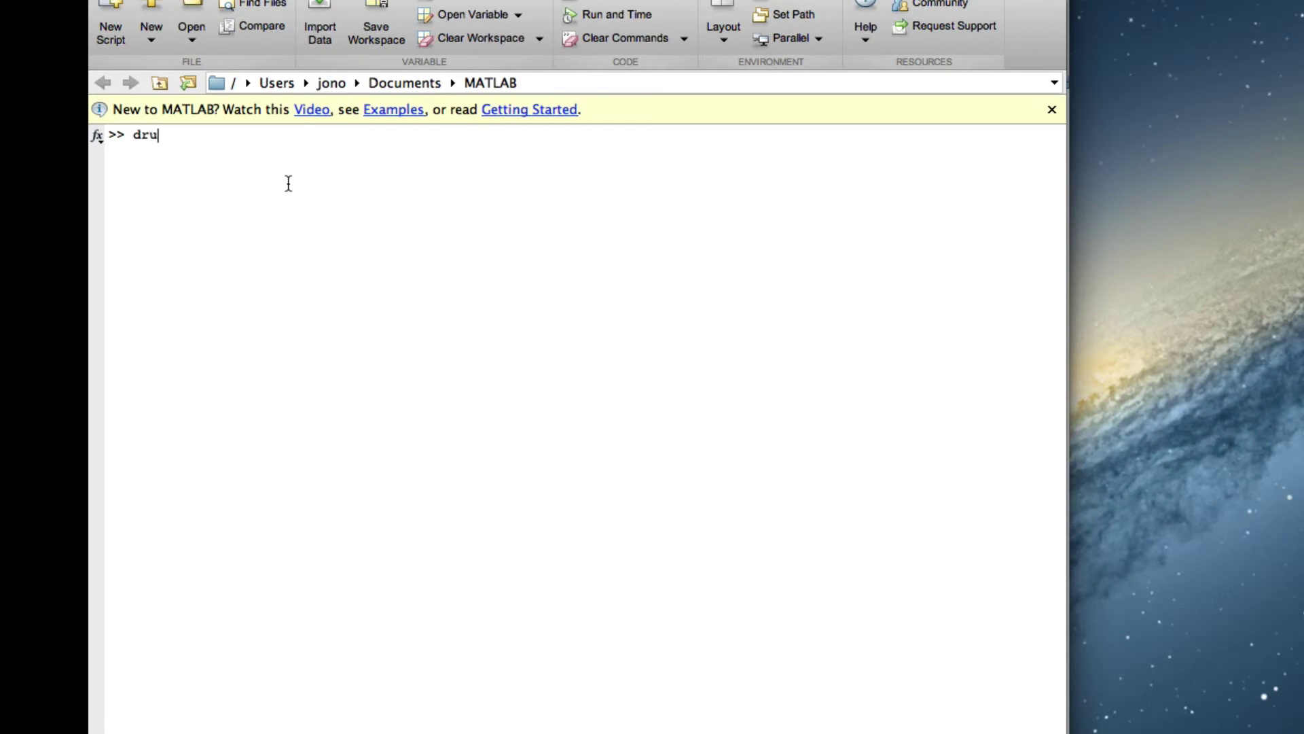
type("g = [")
key("super+v")
type("]")
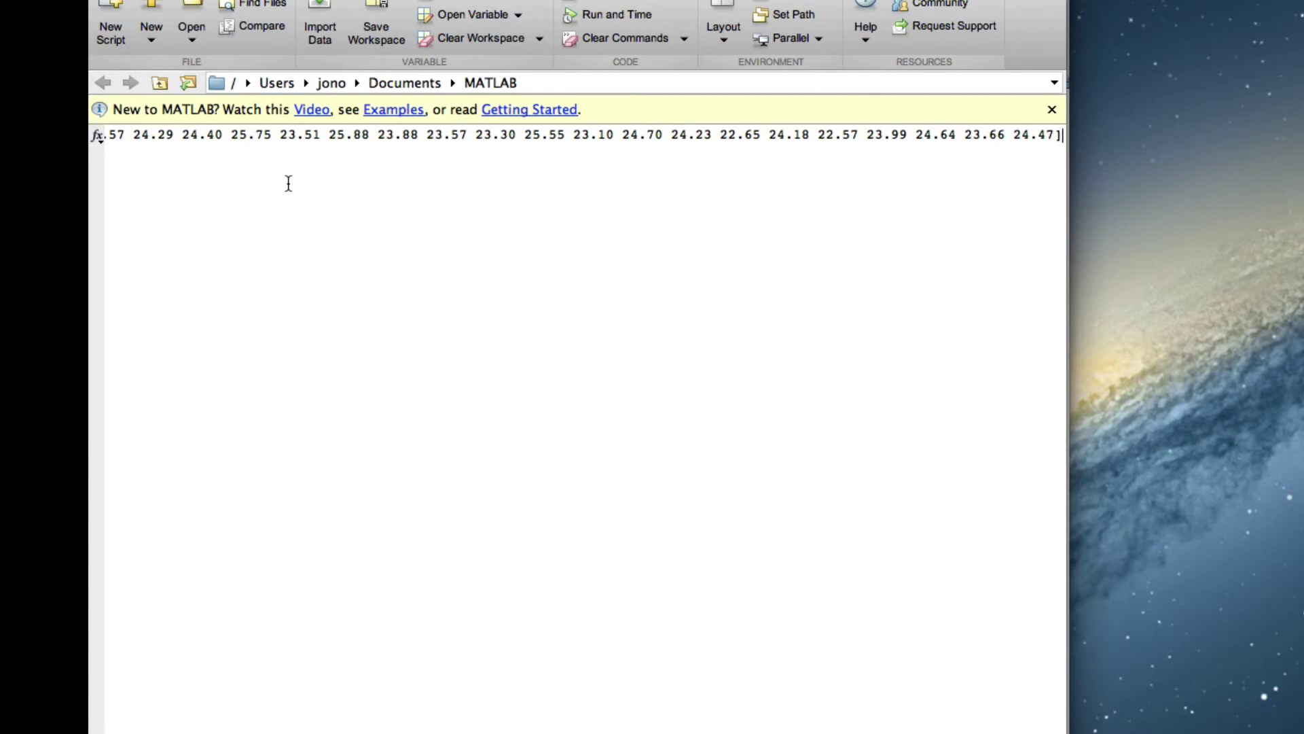
key("Return")
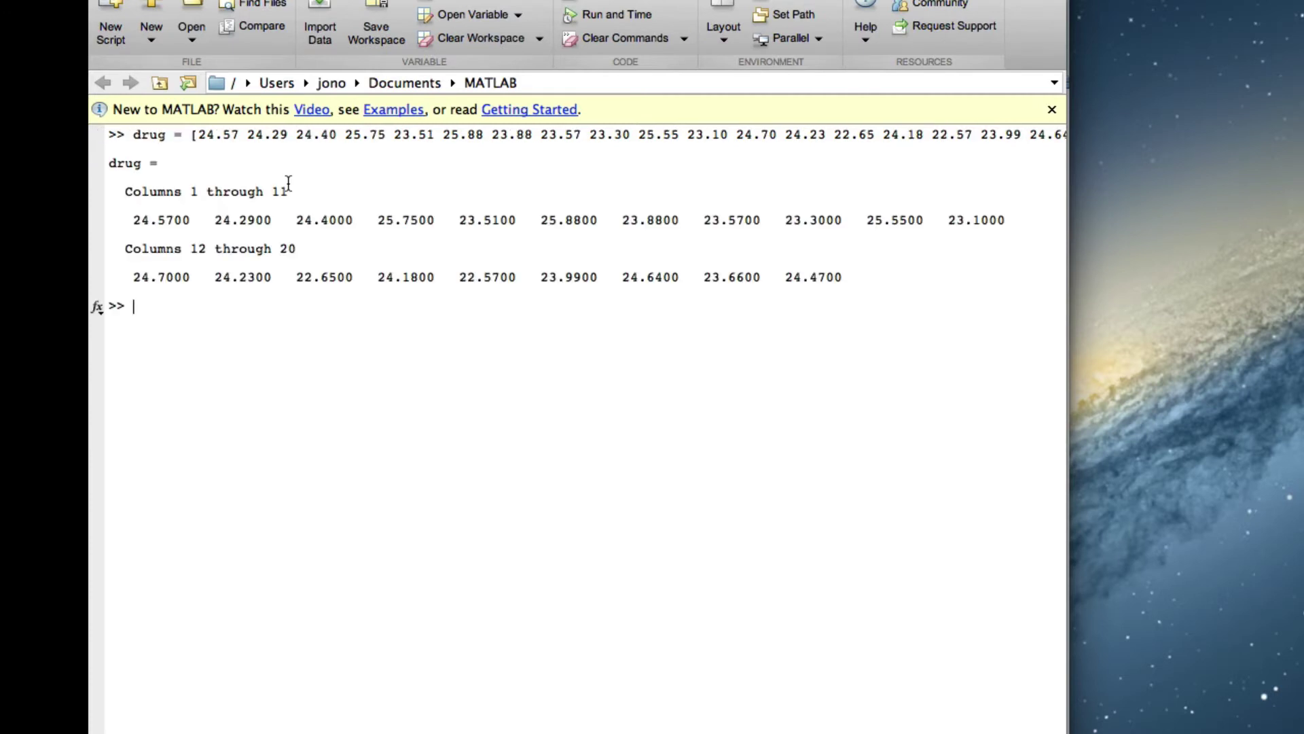
Display drug and compute mean(drug), giving 24.1445.
type("drug")
key("Return")
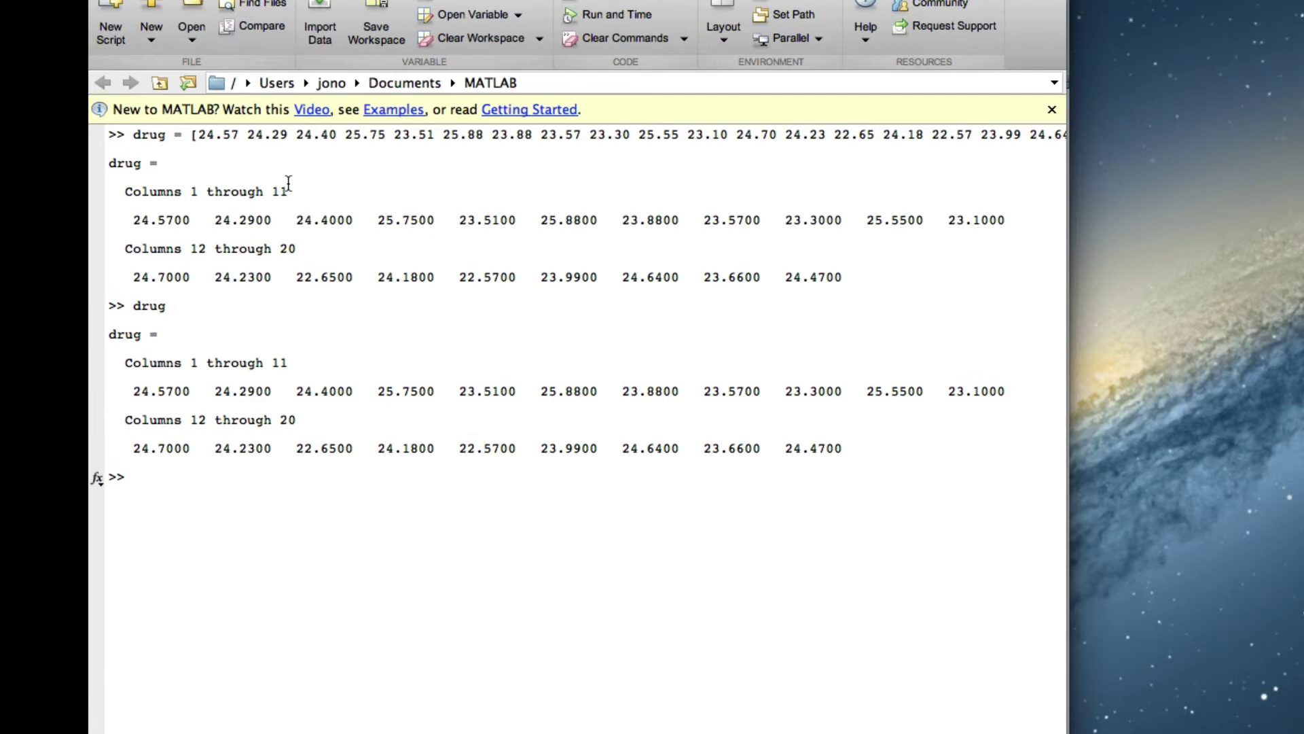
type("mean(drug)")
key("Return")
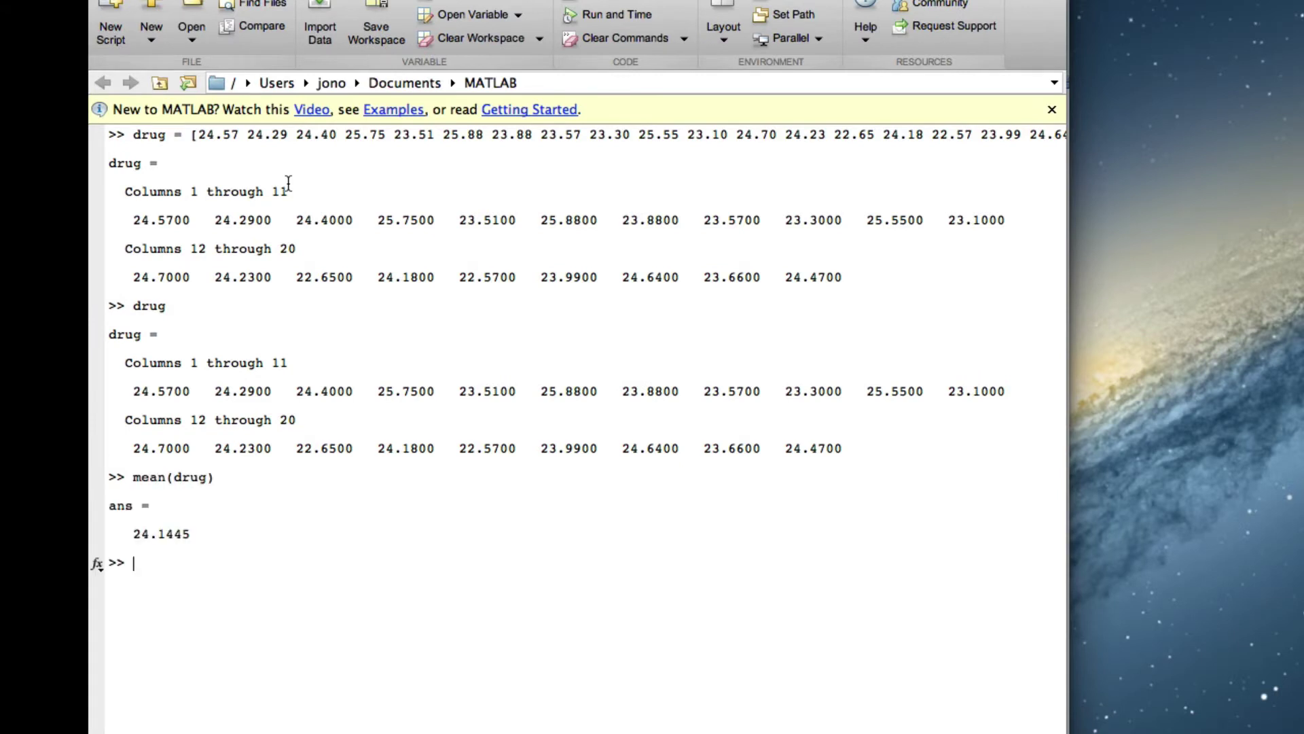
key("super+Tab")
key("super+Tab")
key("super+Tab")
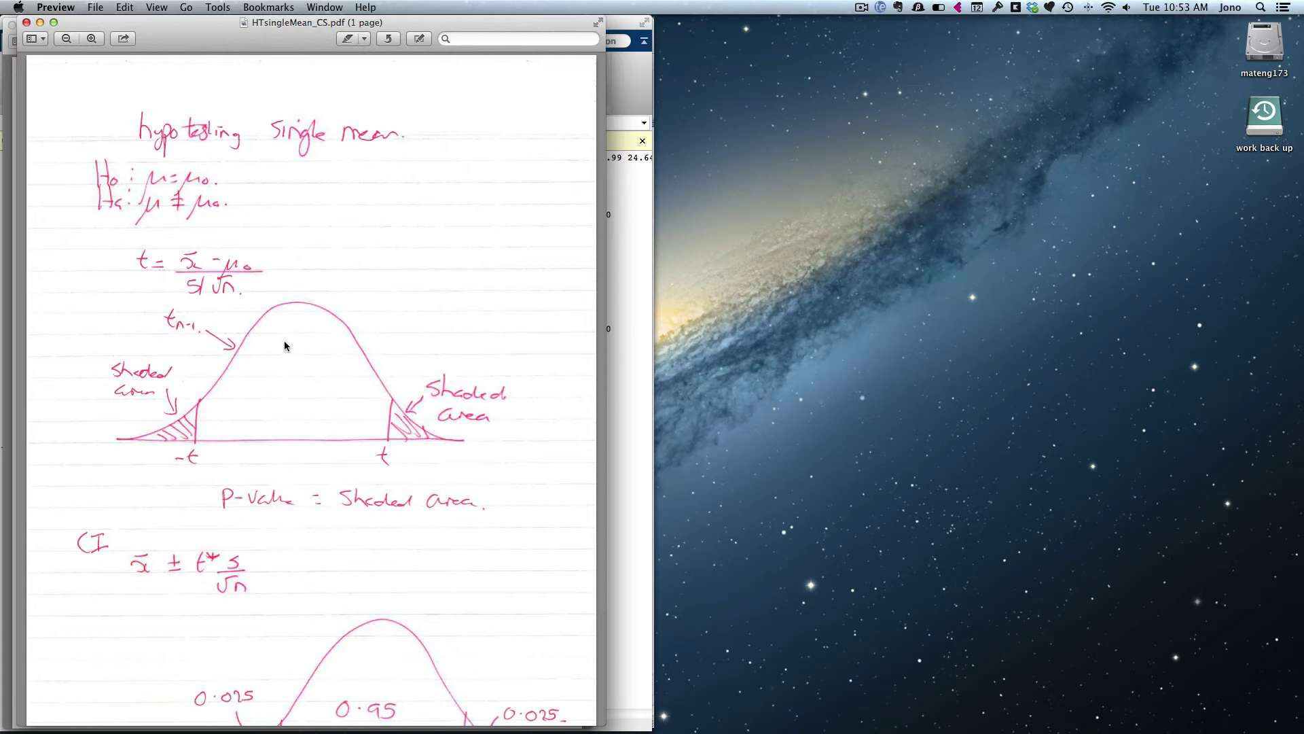
Scroll the HTsingleMean_CS.pdf notes to the t statistic and confidence interval formulas.
scroll(152, 524, "down", 2)
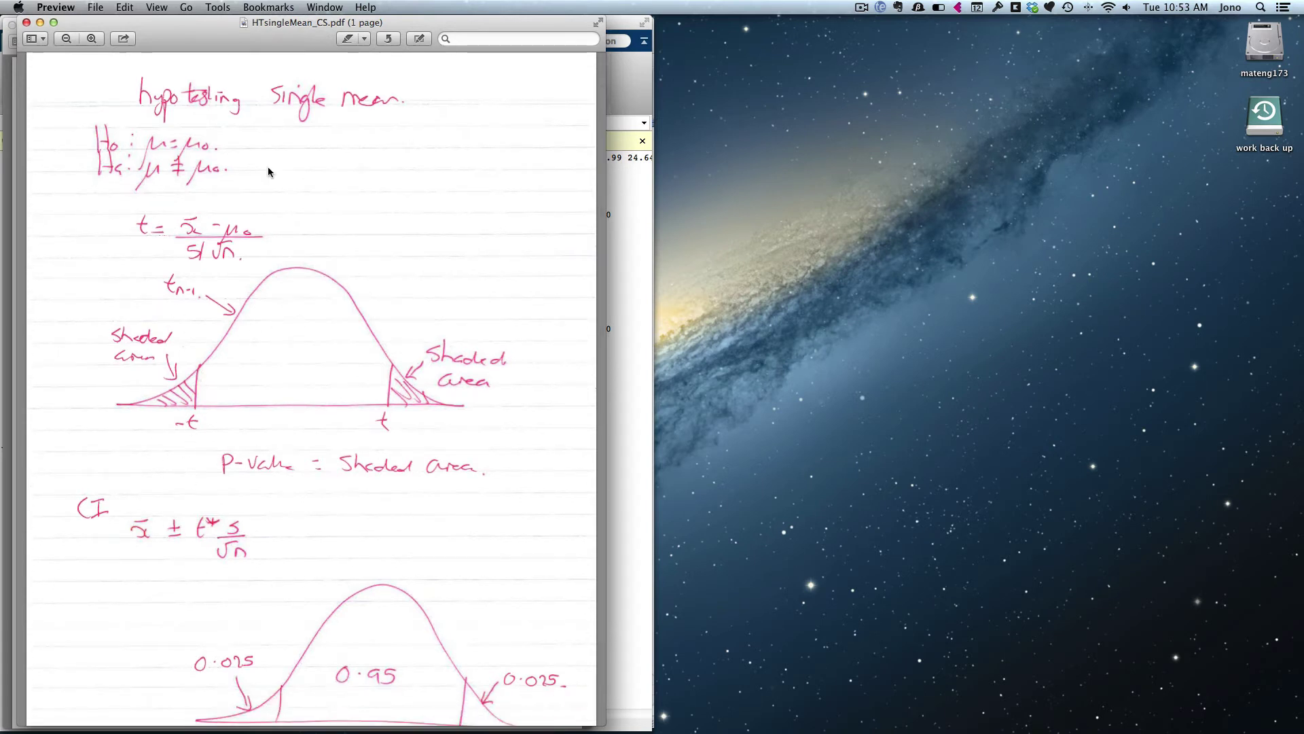
Below the hypotheses, type 'Let μ be the true mean amount of active ingredient in a tablet', with μ as an equation.
key("super+Tab")
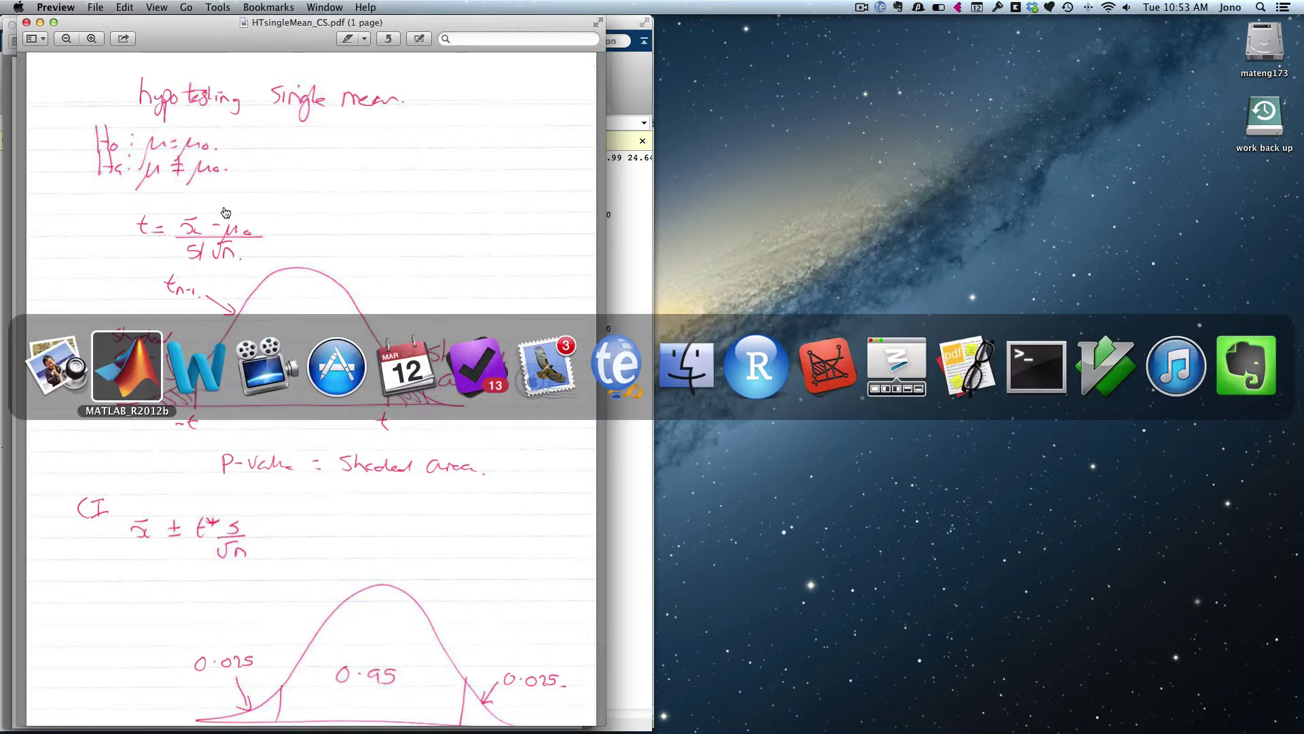
key("super+Tab")
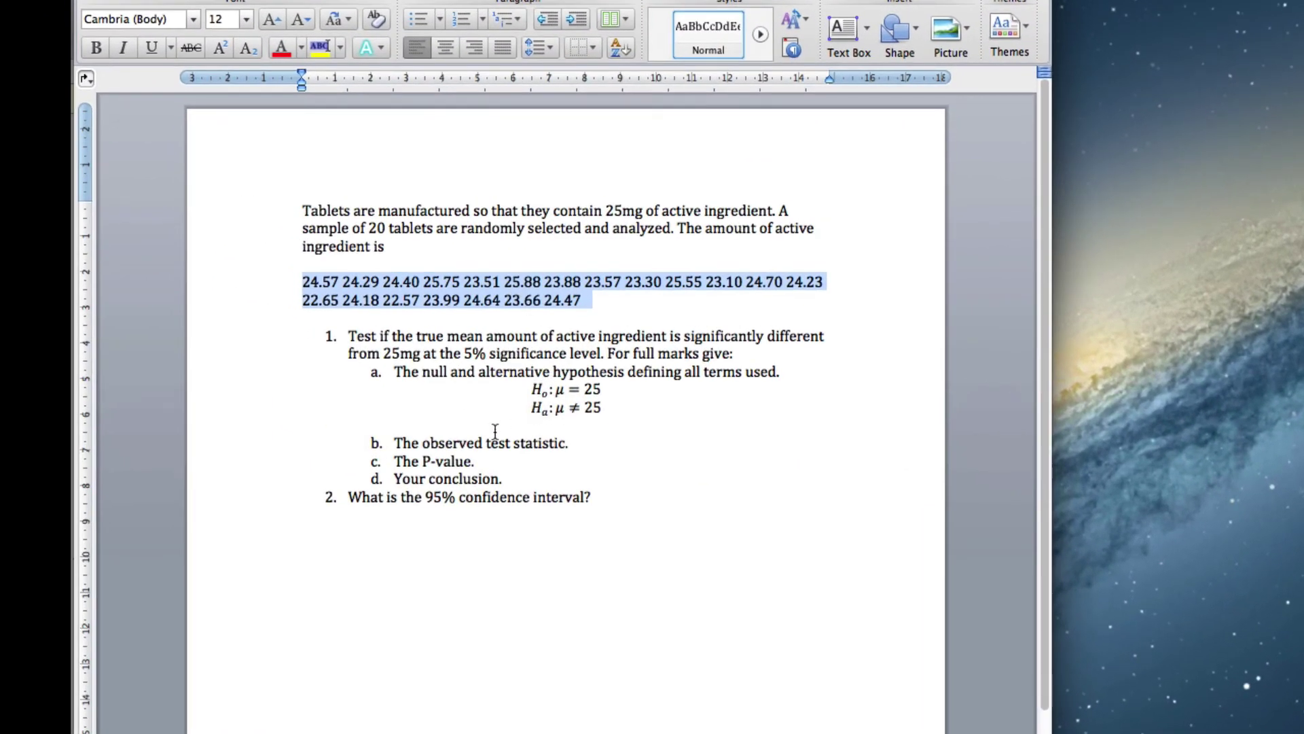
left_click(482, 424)
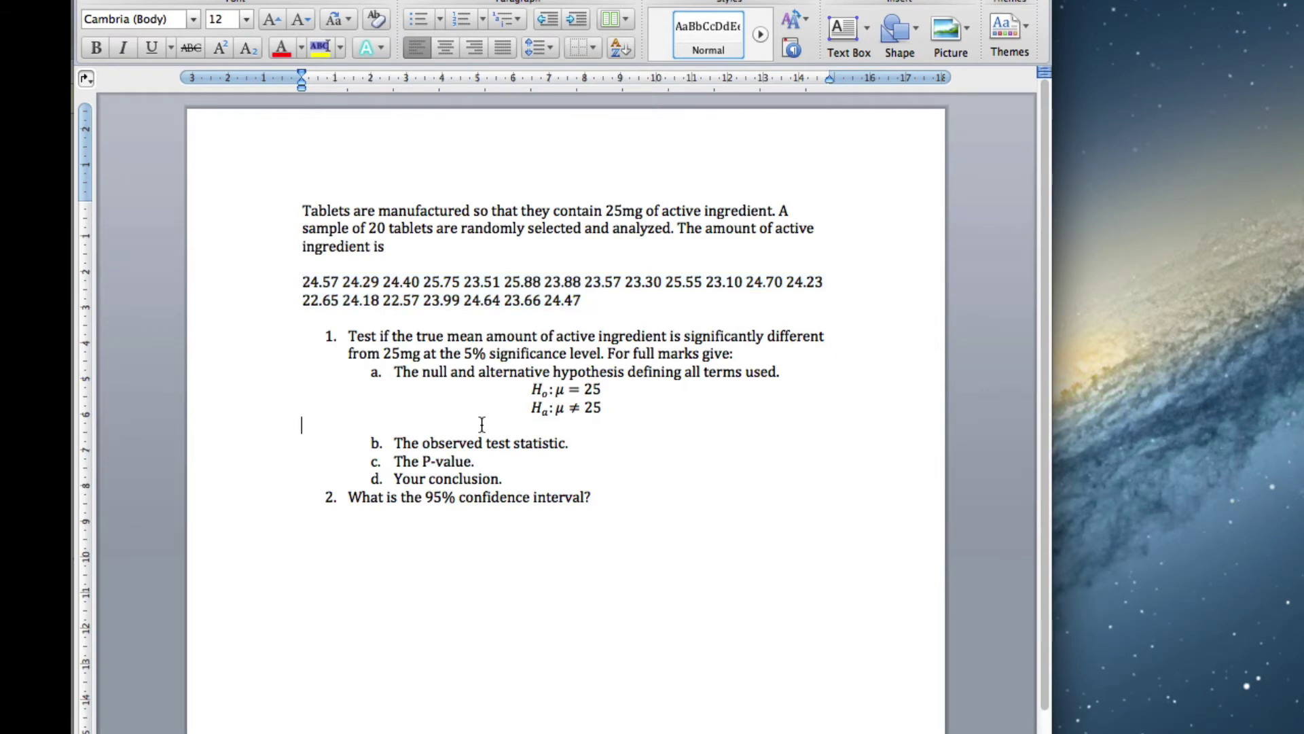
type("Let")
key("ctrl+equal")
type("\\mu")
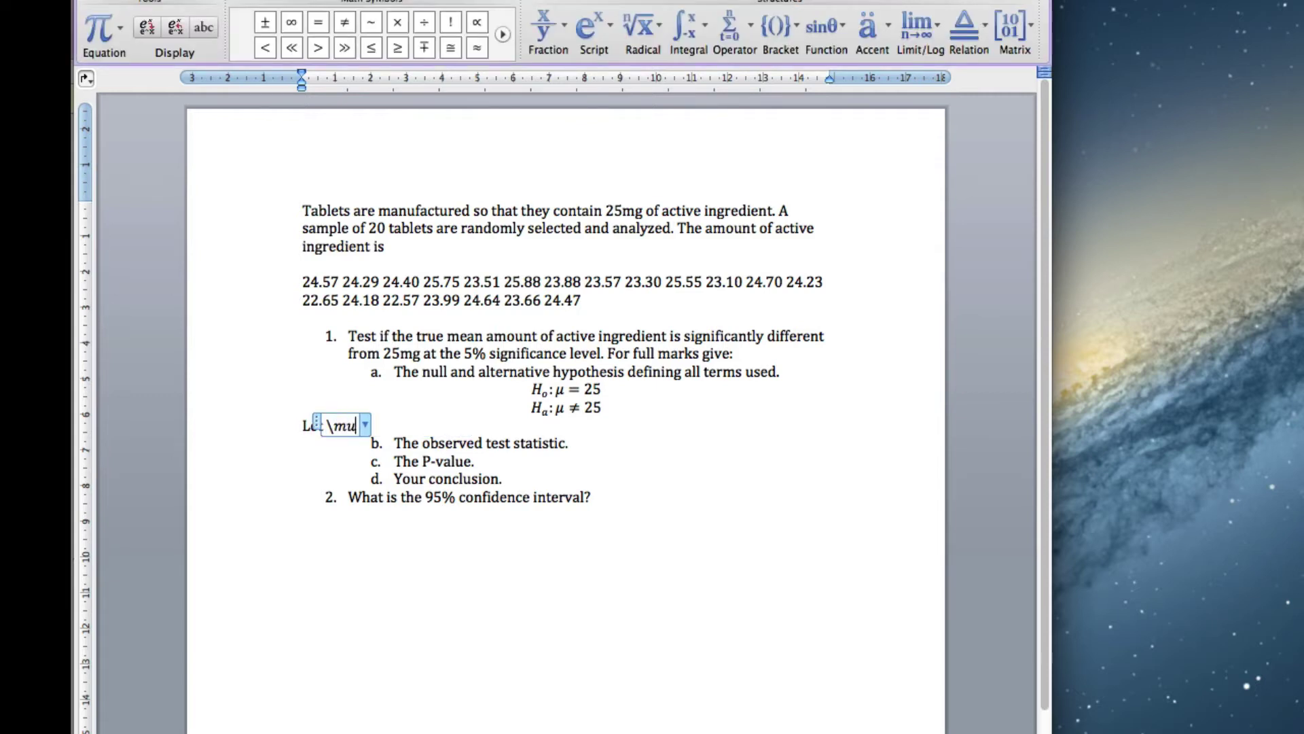
key("Right")
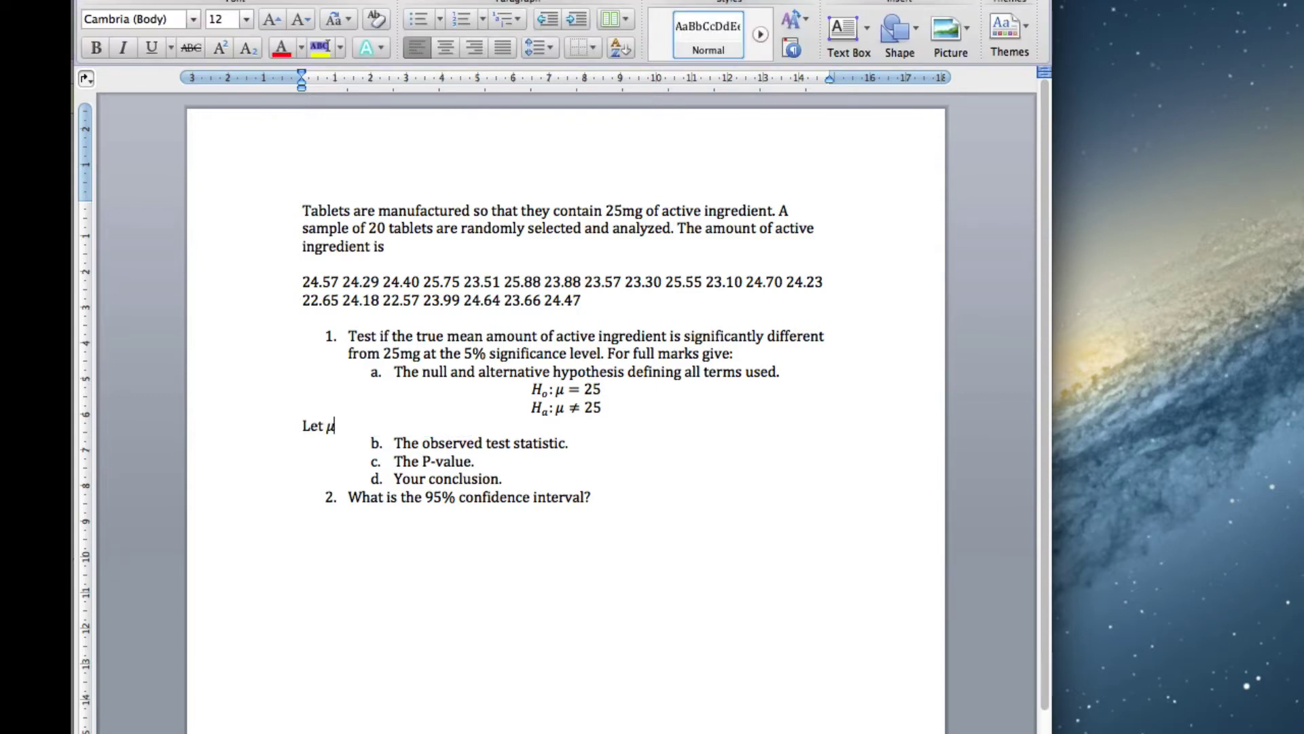
type("be the true mean amount of")
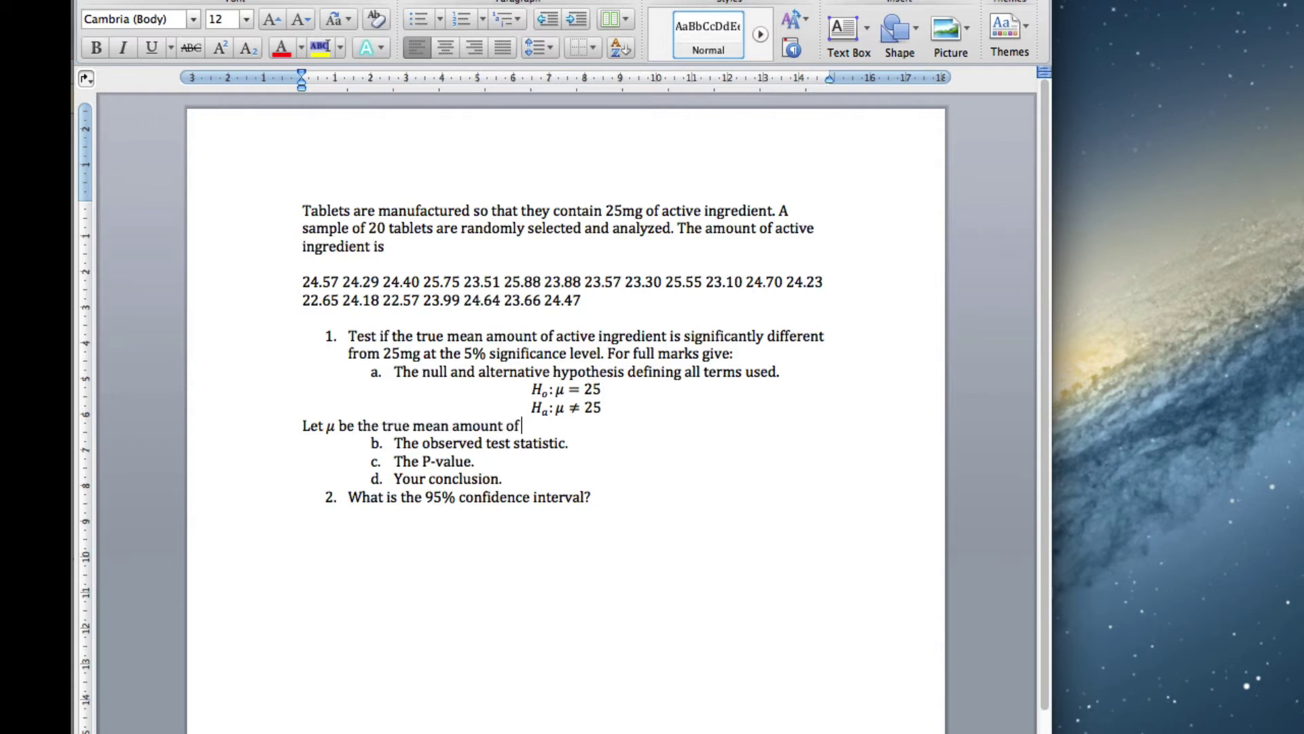
type(" active ingrediae")
key("BackSpace")
key("BackSpace")
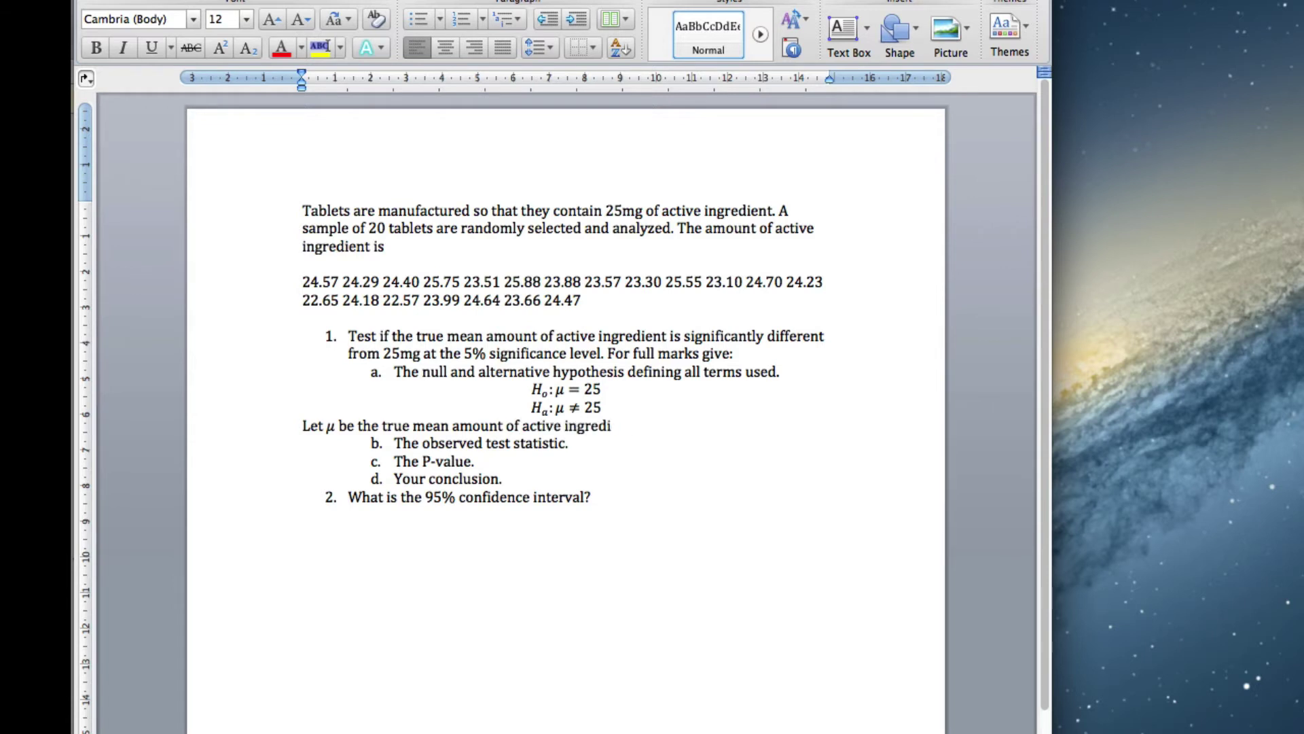
type("ent in a tablet.")
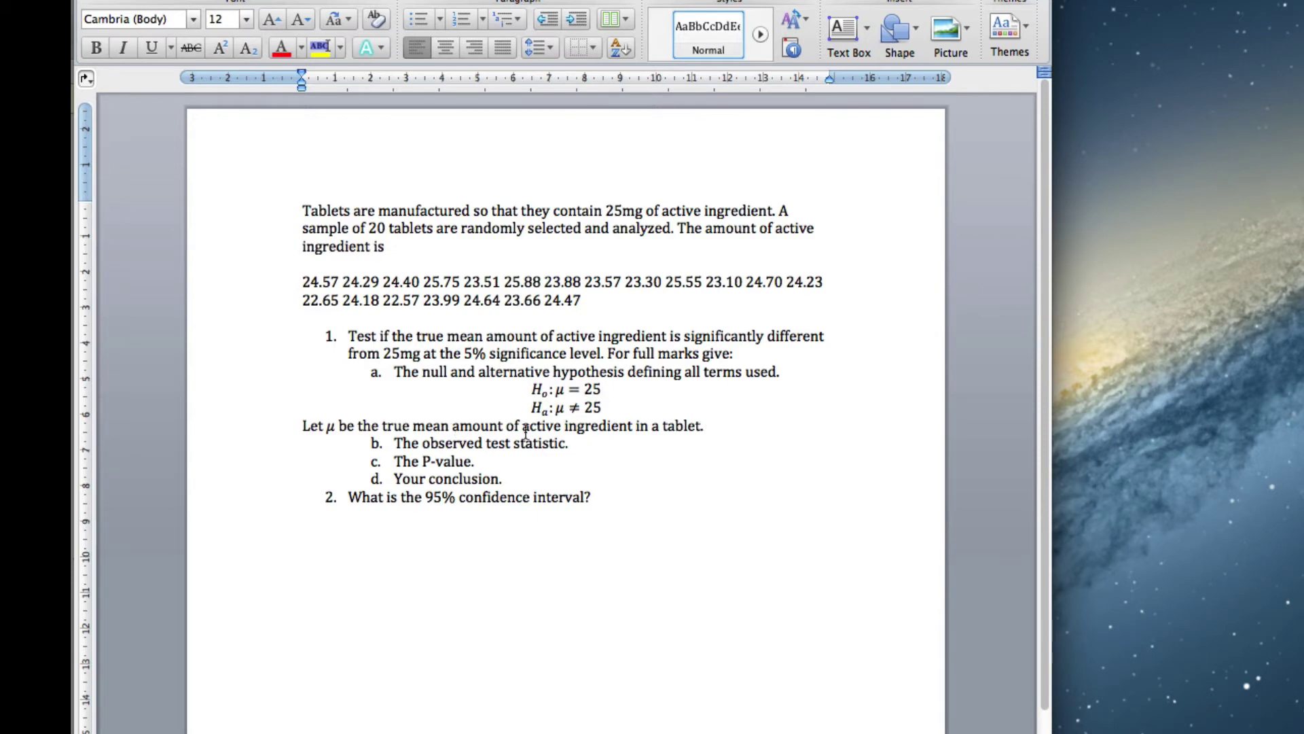
key("super+Tab")
key("super+Tab")
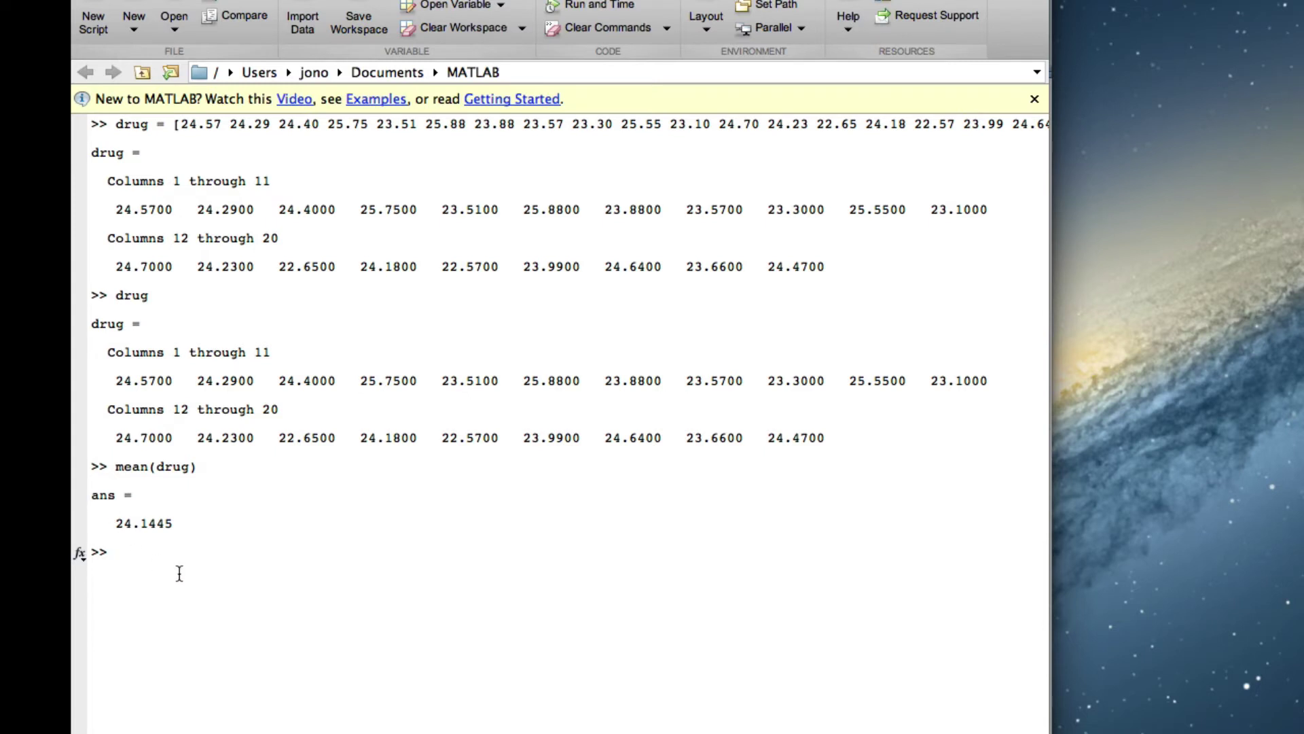
Run ttest(drug,25) in the Command Window, which returns ans = 1.
type("ttest(drug,")
key("Tab")
type(")")
key("Return")
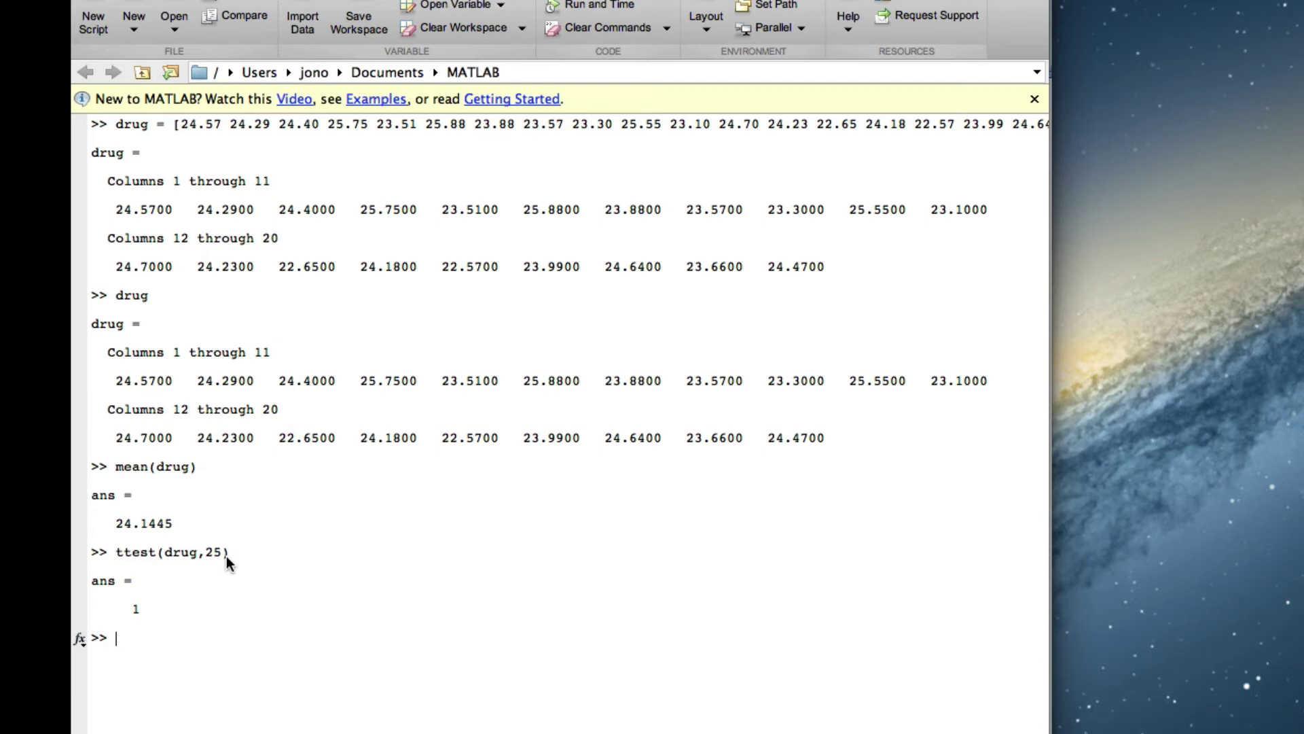
Rerun as [h,p,ci,stats]=ttest(drug,25) to get p, the 95% CI and tstat −4.1589.
key("Up")
key("Left")
key("Left")
key("Left")
key("Left")
key("Left")
key("Left")
key("Left")
key("Left")
key("Left")
key("Left")
key("Left")
key("Left")
key("Left")
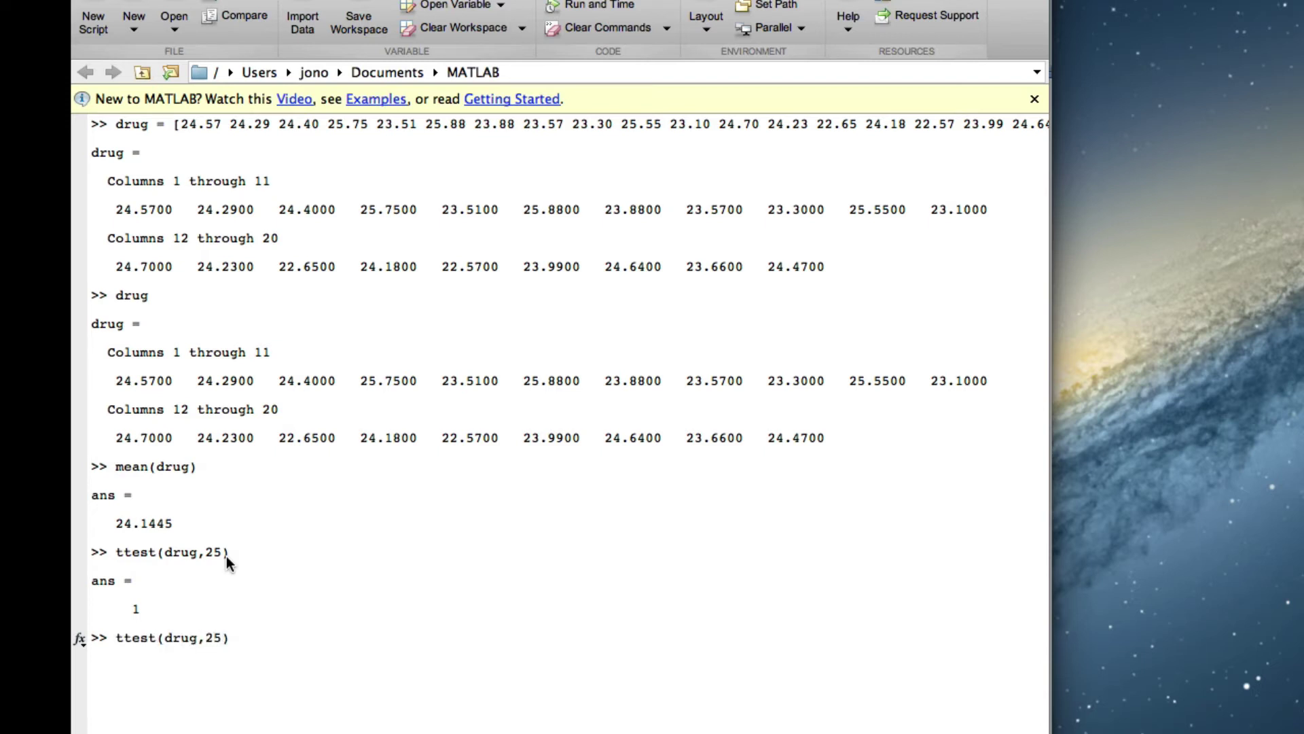
key("Left")
type("[")
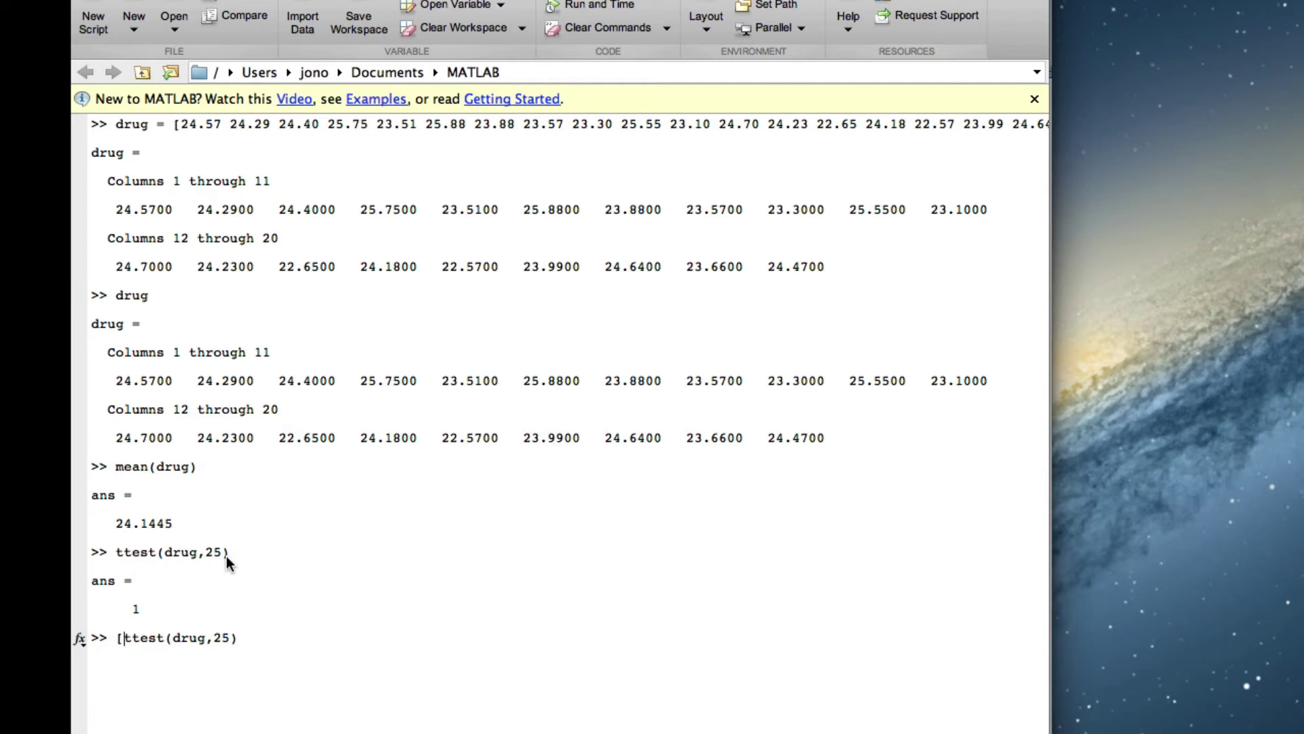
type("h,")
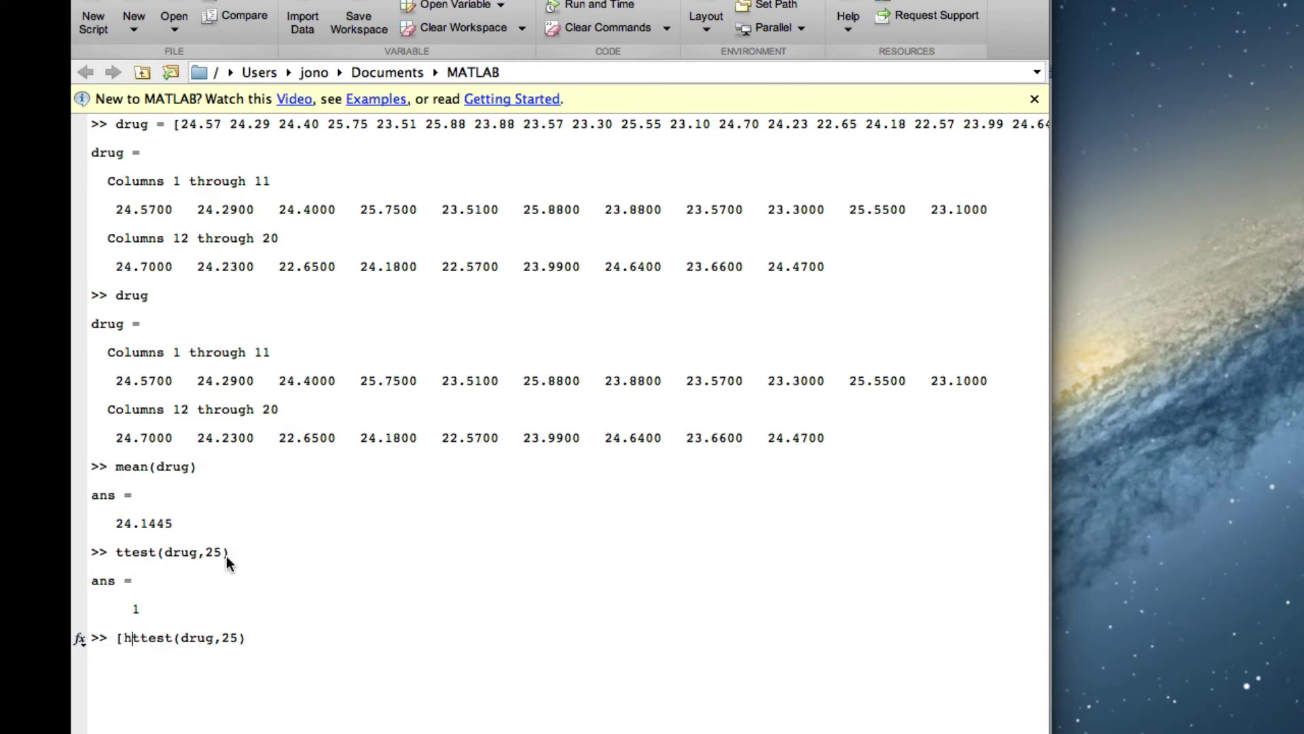
type("p,")
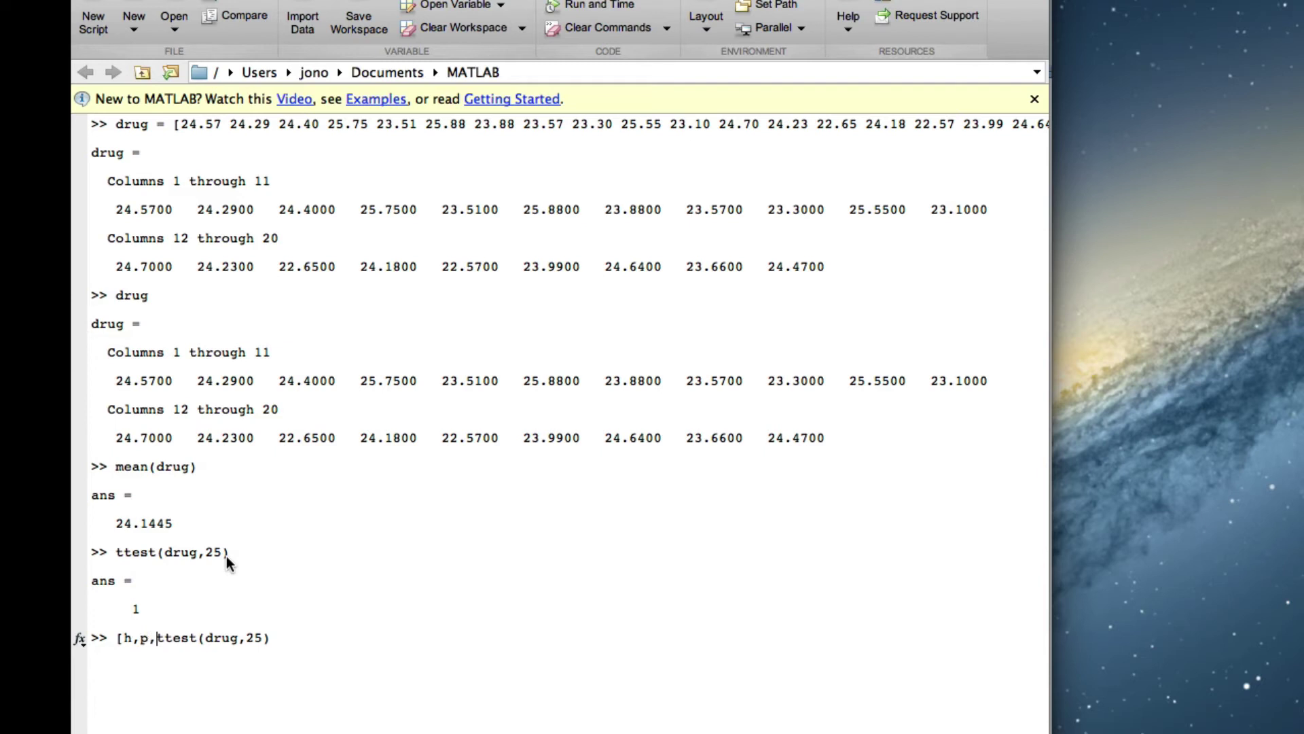
type("ci,stat")
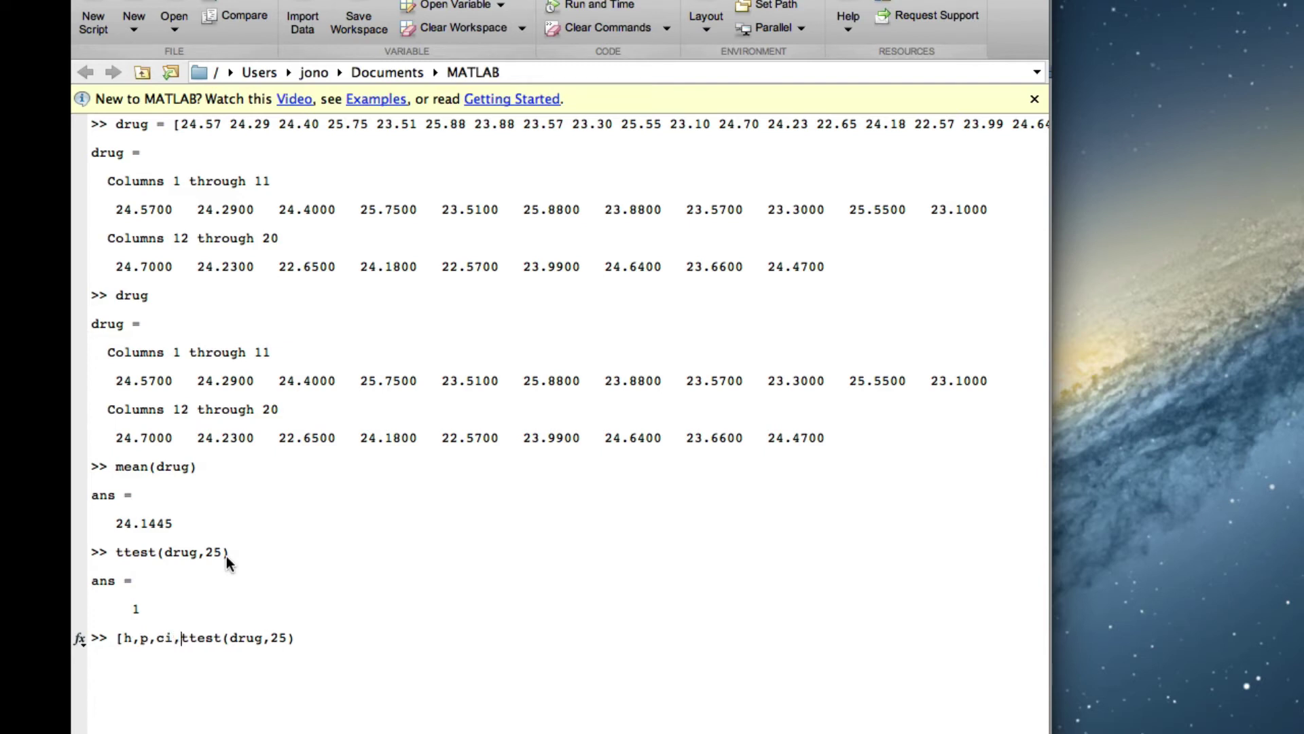
type("s]=")
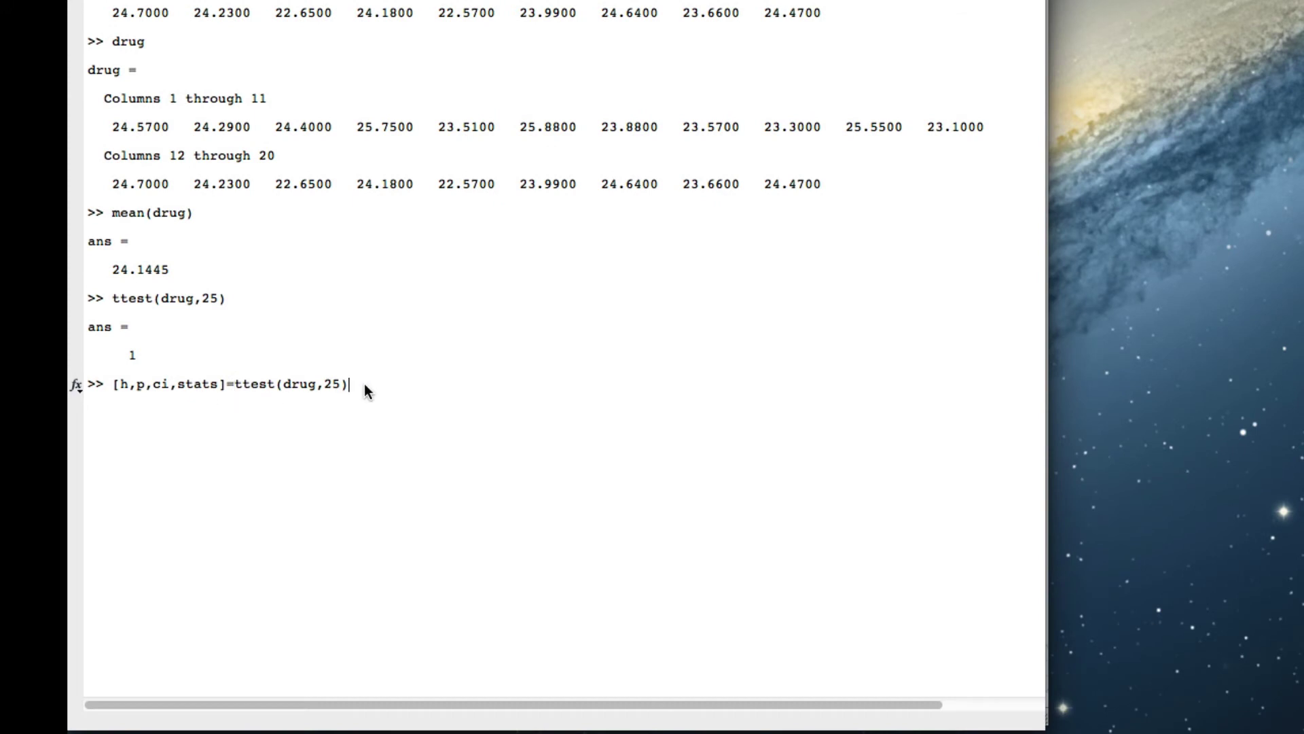
key("Return")
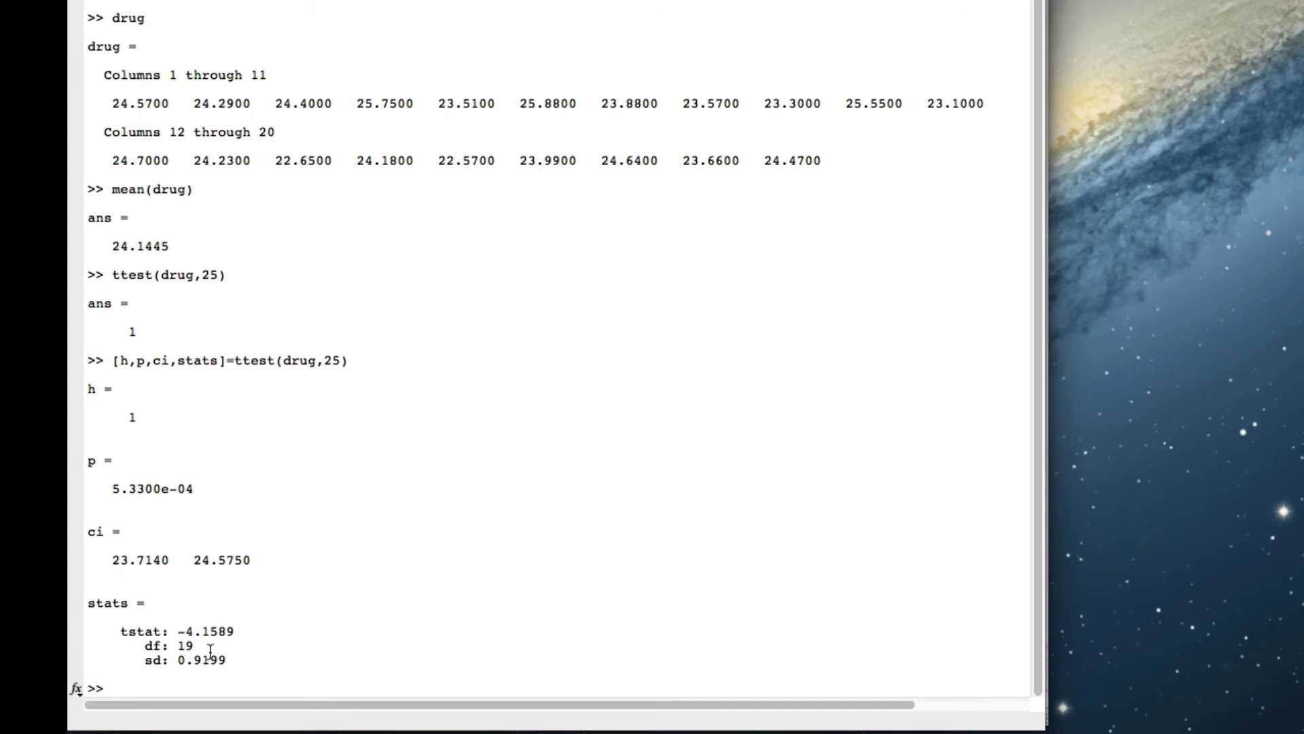
Copy the tstat value −4.1589 from MATLAB onto a new unnumbered line under item b.
key("super+Tab")
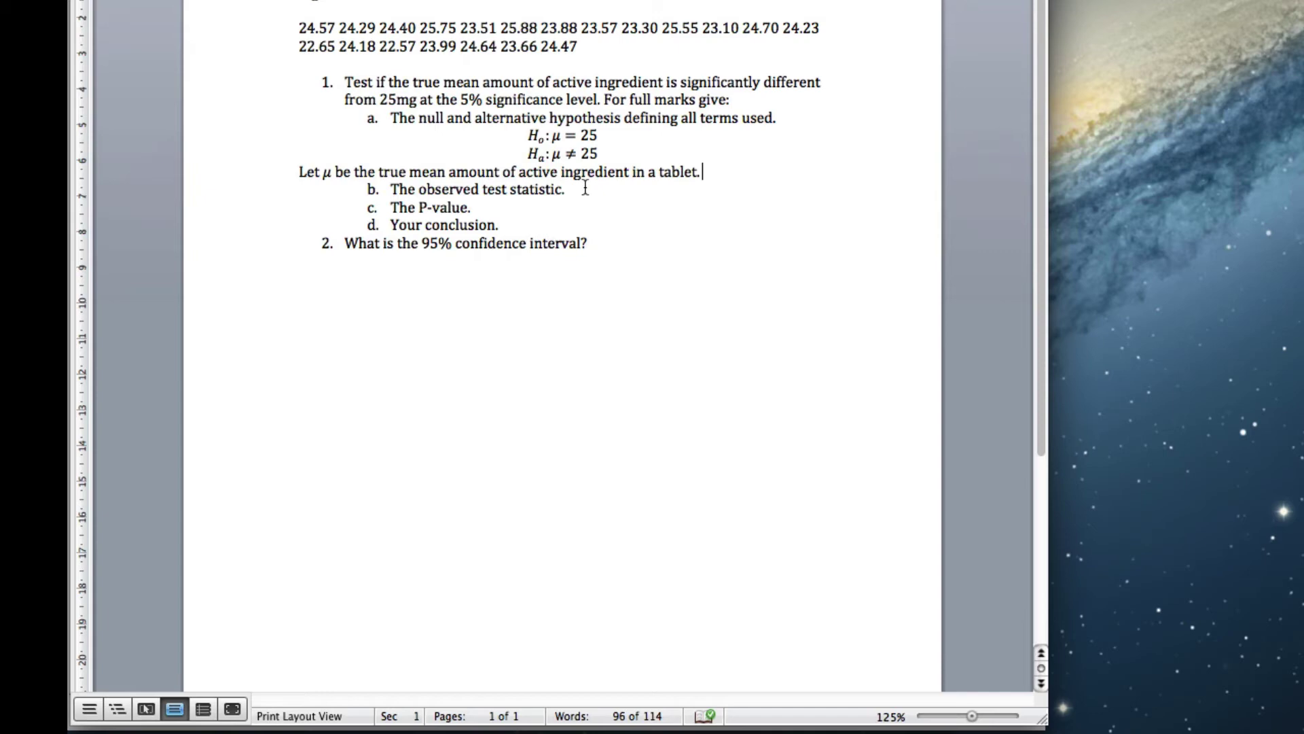
left_click(585, 188)
key("Return")
key("Return")
key("BackSpace")
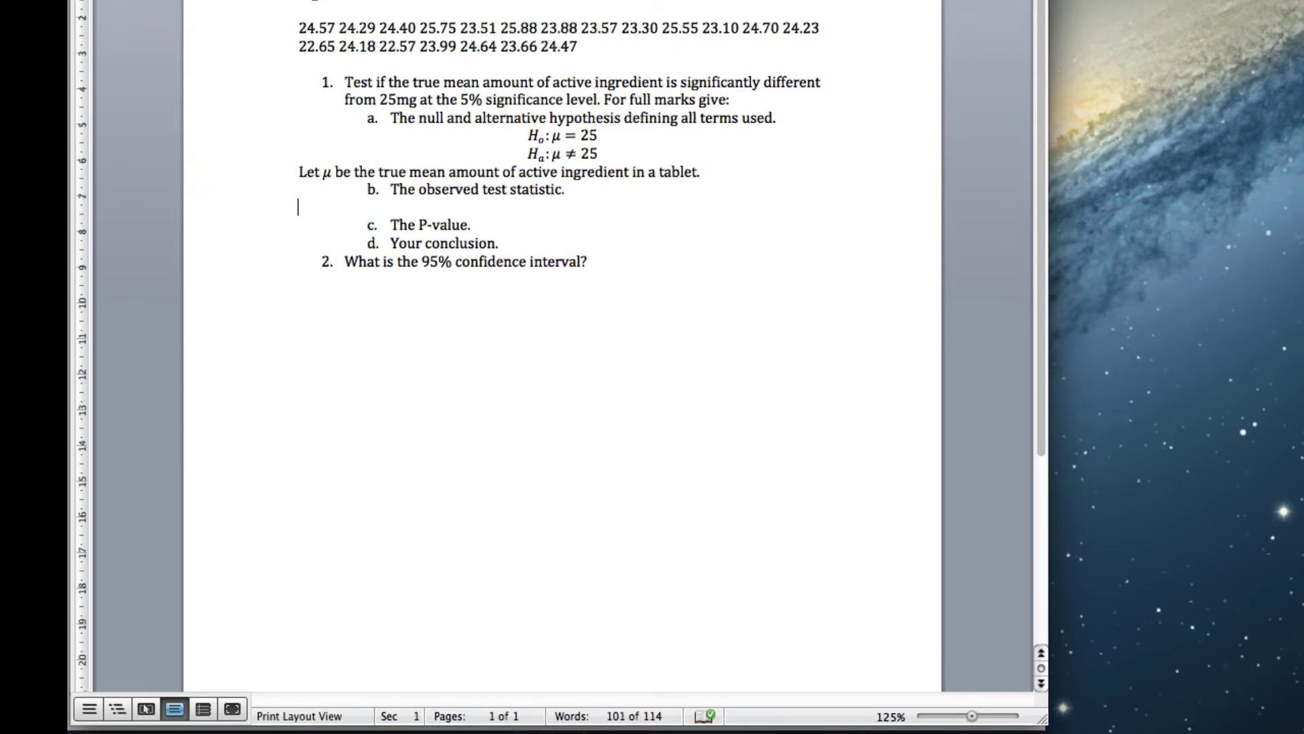
key("super+Tab")
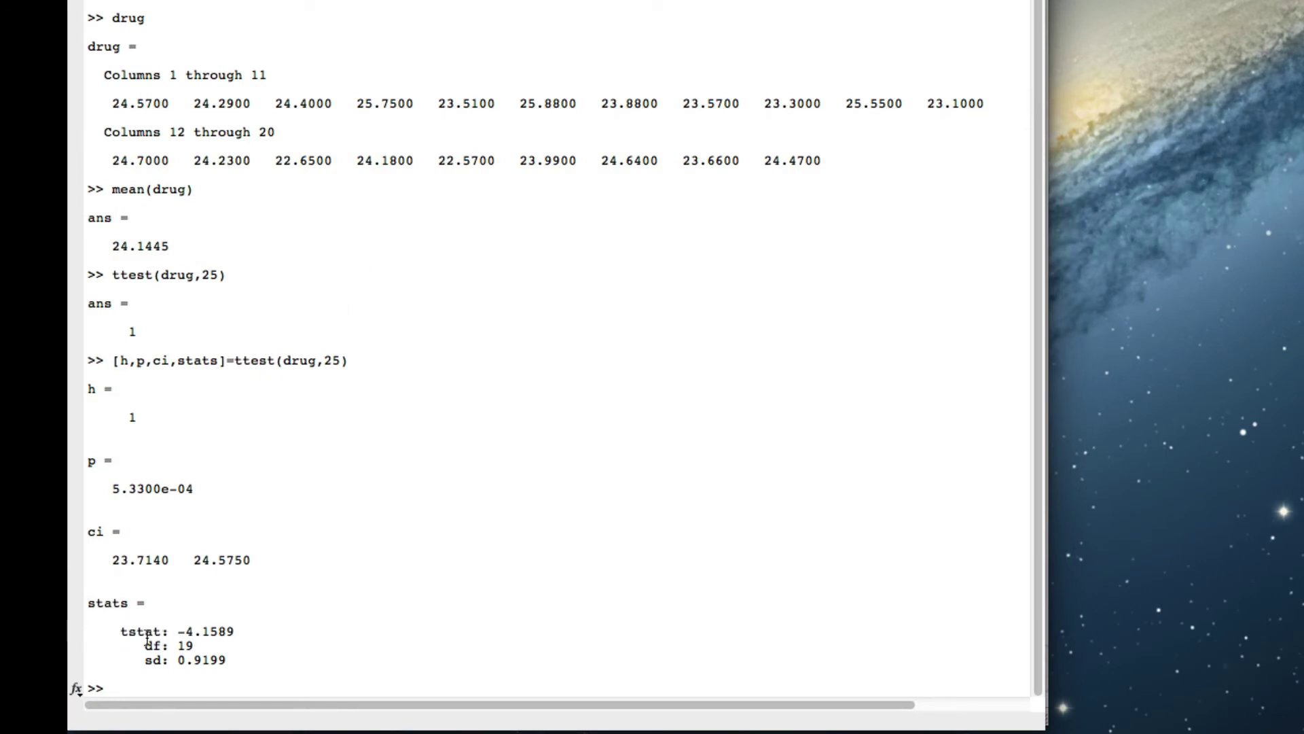
key("super+Tab")
key("super+Tab")
left_click_drag(178, 632, 235, 630)
key("super+c")
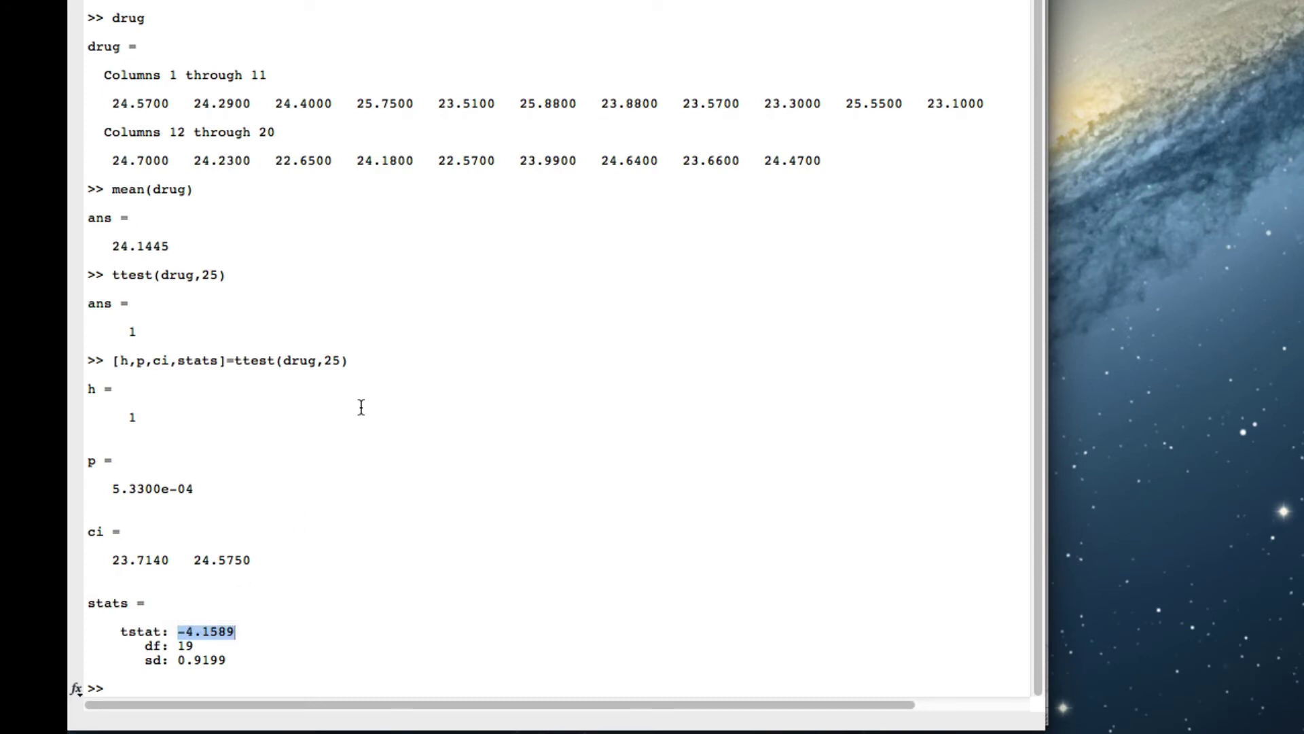
key("super+Tab")
key("super+Tab")
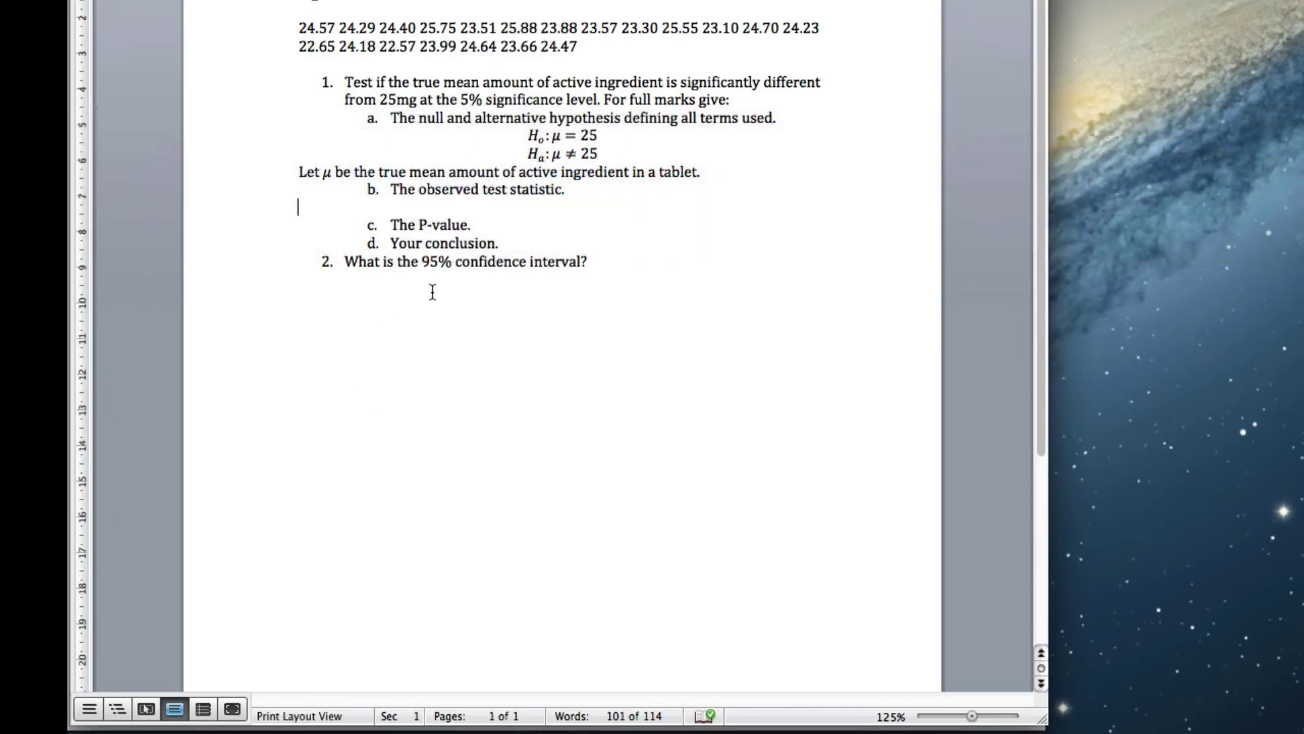
key("super+v")
Add an empty unnumbered line under item c for the P-value.
left_click(479, 223)
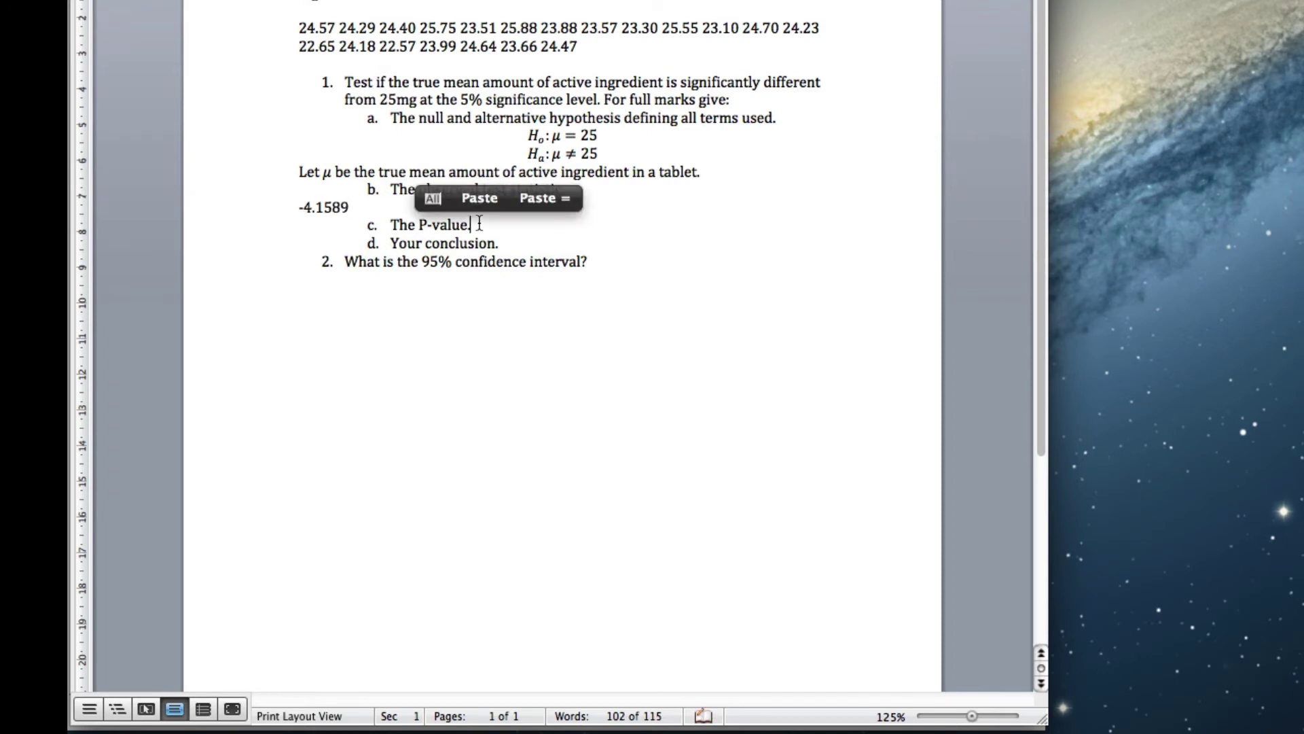
key("Return")
key("BackSpace")
key("BackSpace")
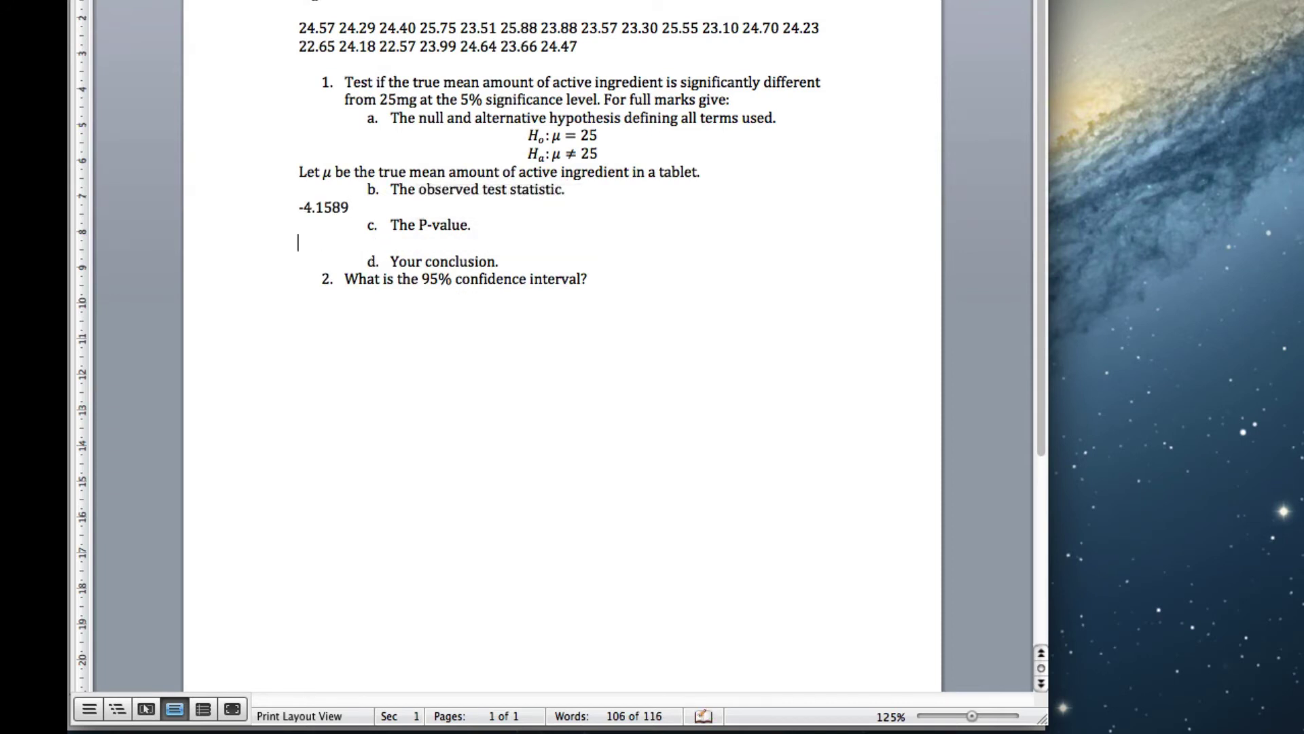
key("super+Tab")
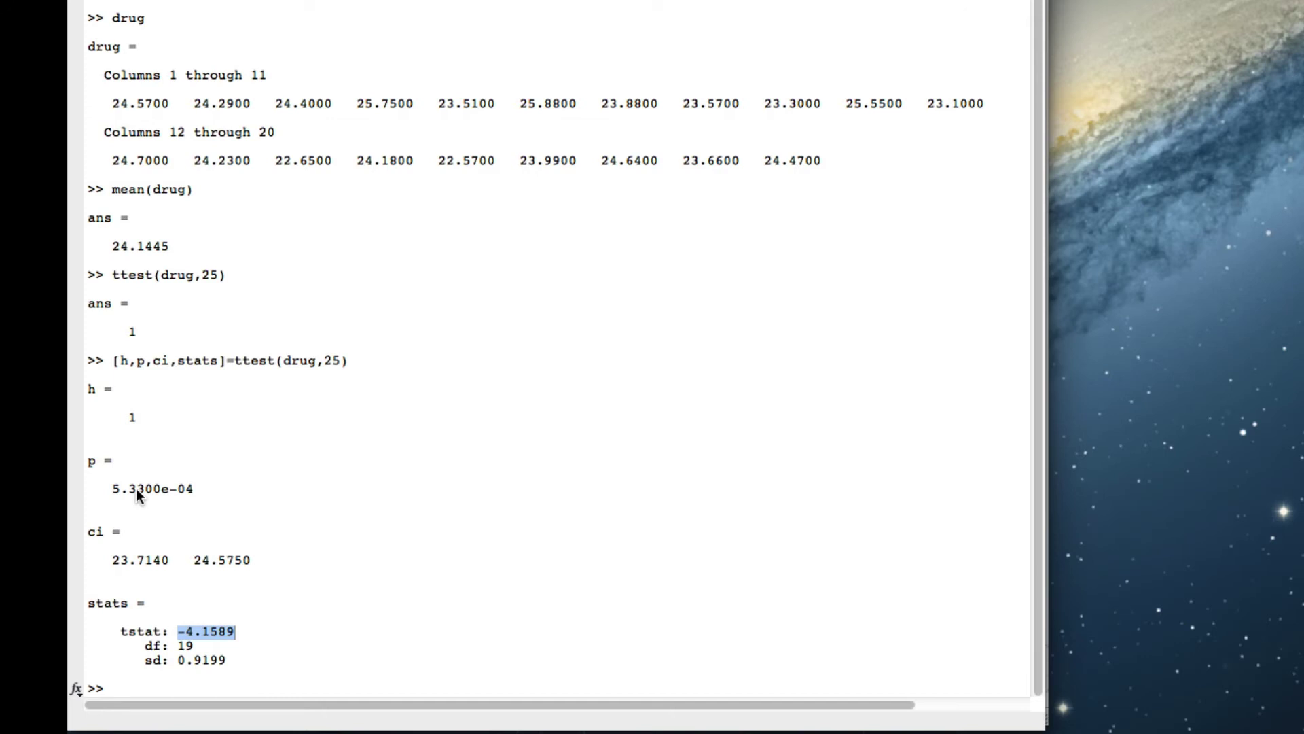
Copy p = 5.3300e-04 from MATLAB and paste it on the blank line under item c.
left_click_drag(110, 494, 205, 488)
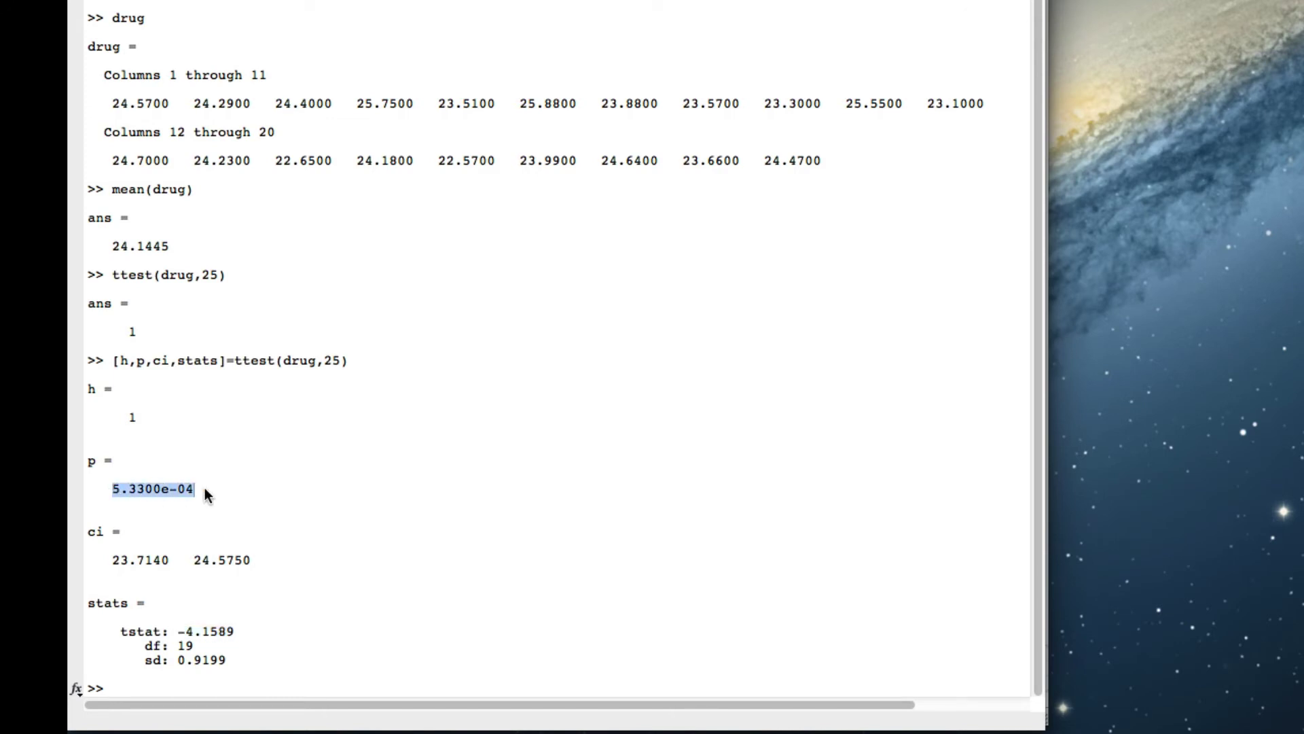
key("super+c")
key("super+Tab")
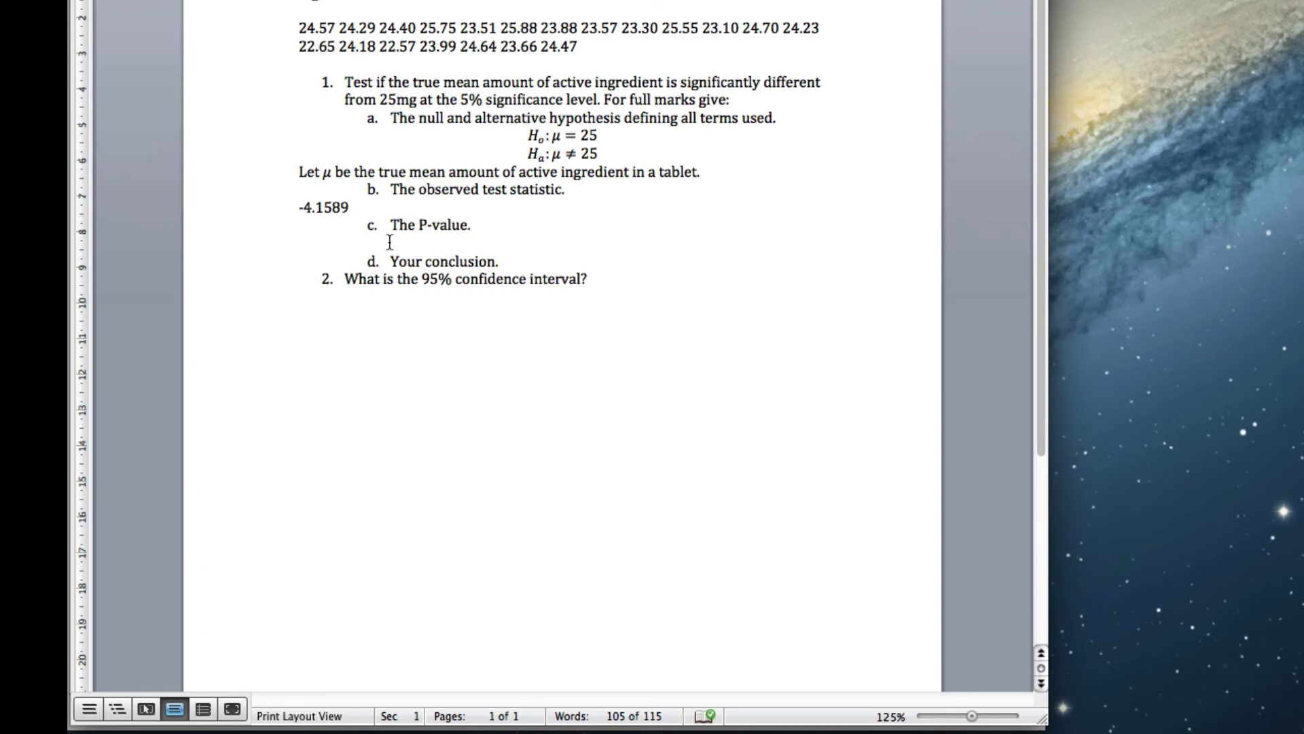
key("super+v")
key("super+Tab")
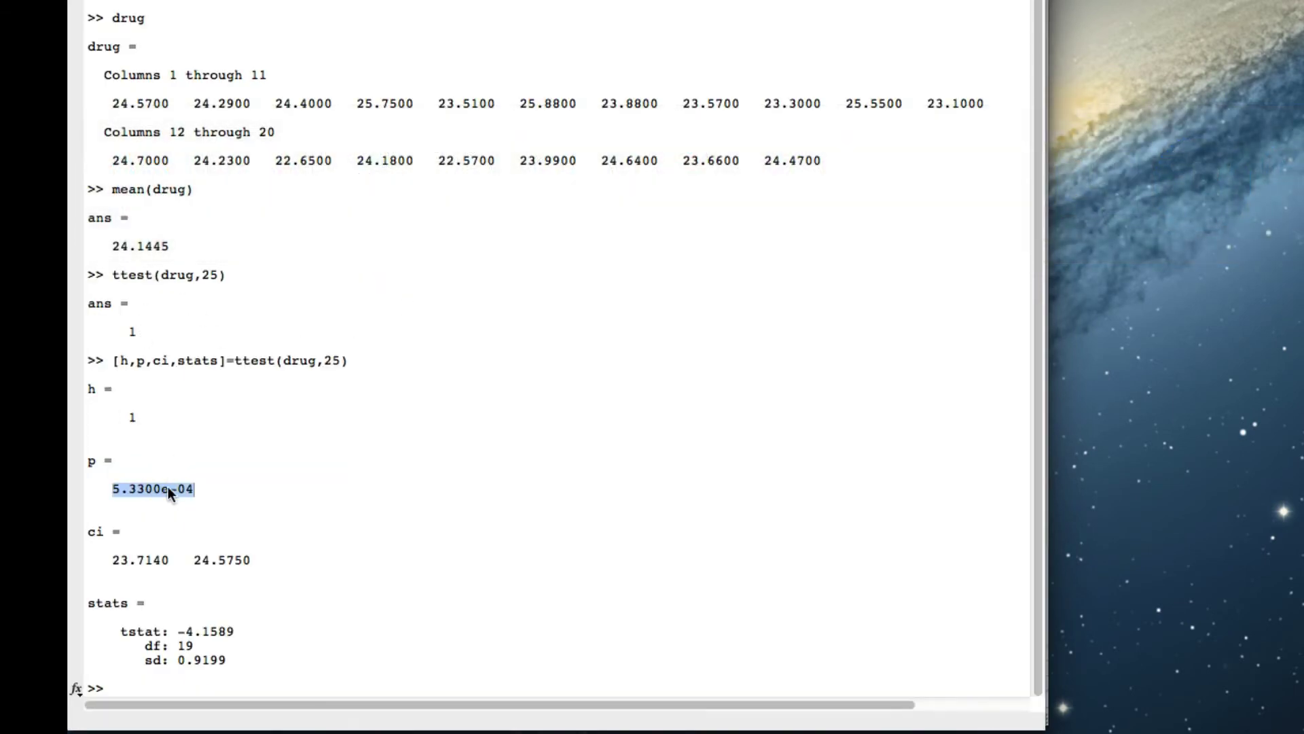
key("super+Tab")
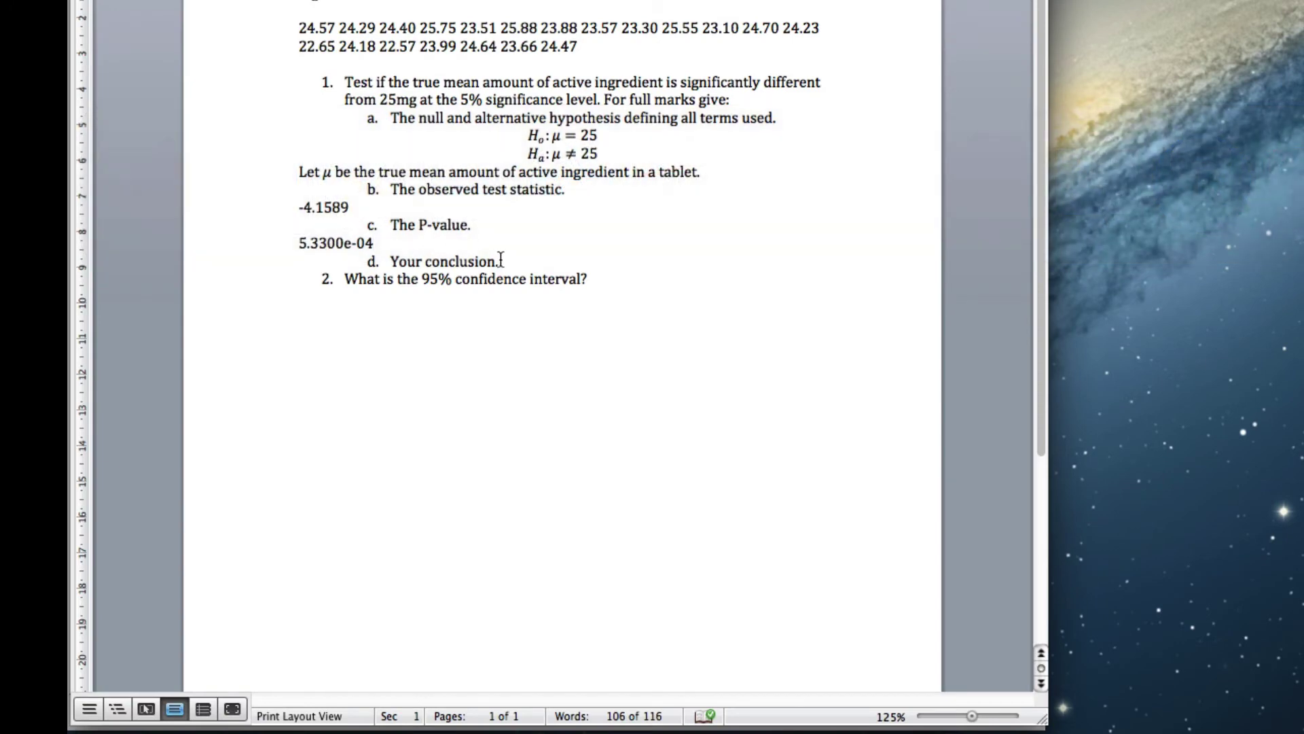
left_click(501, 261)
Under part d, write 'We reject the null hypothesis as the P-value is 5.33e-04, less than 0.05.'.
key("Return")
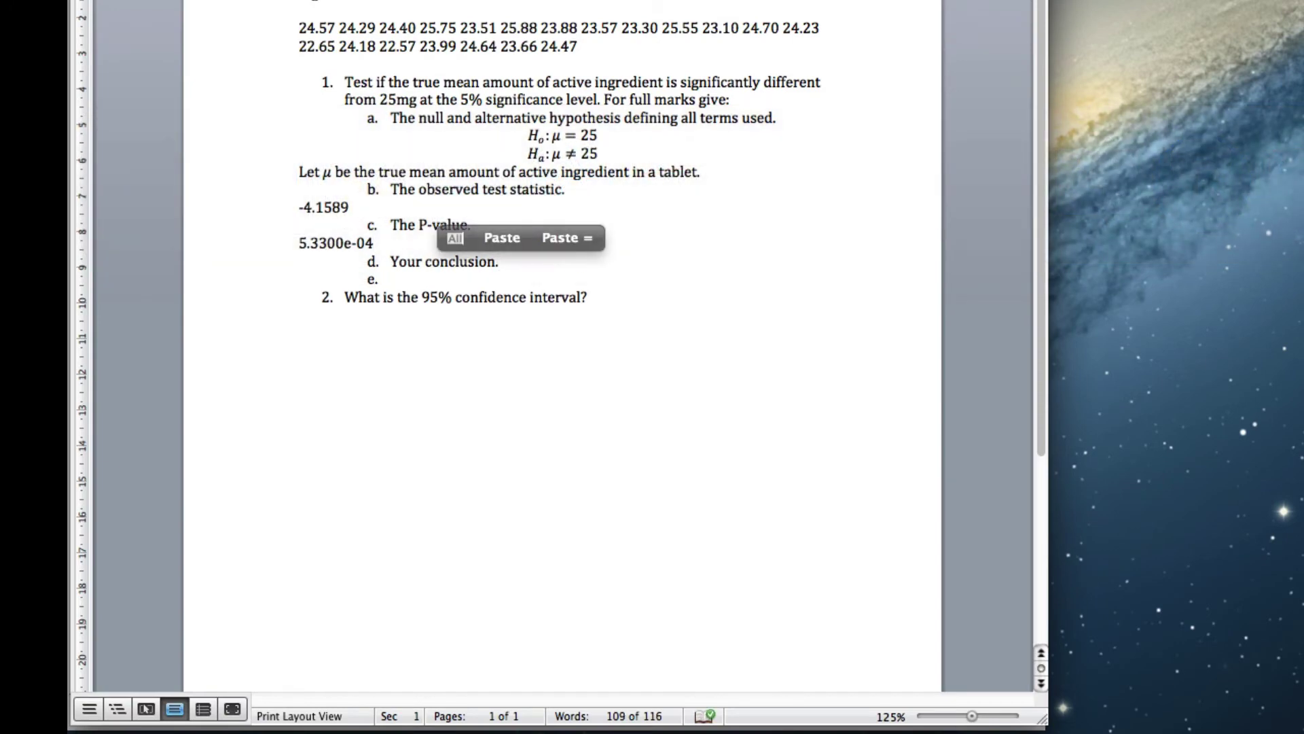
key("Return")
key("Return")
type("W")
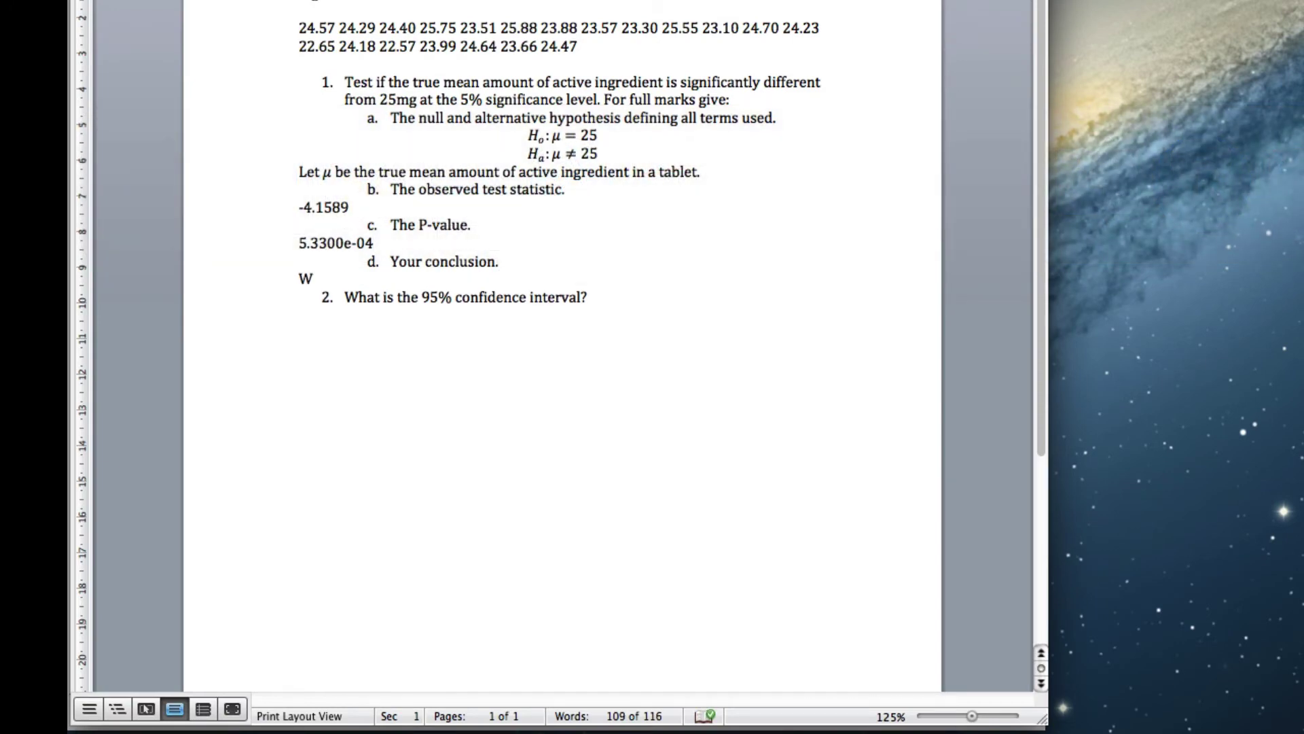
type("e reject the null hyp")
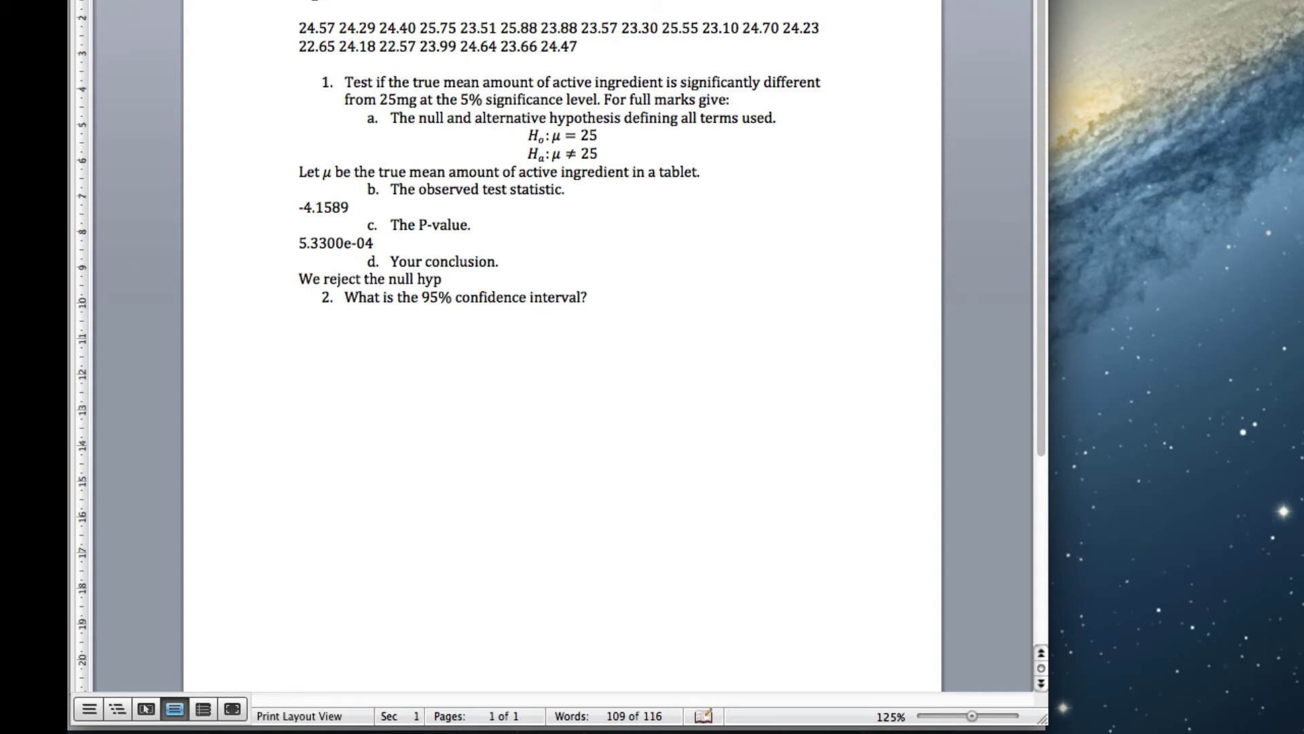
type("othesis as")
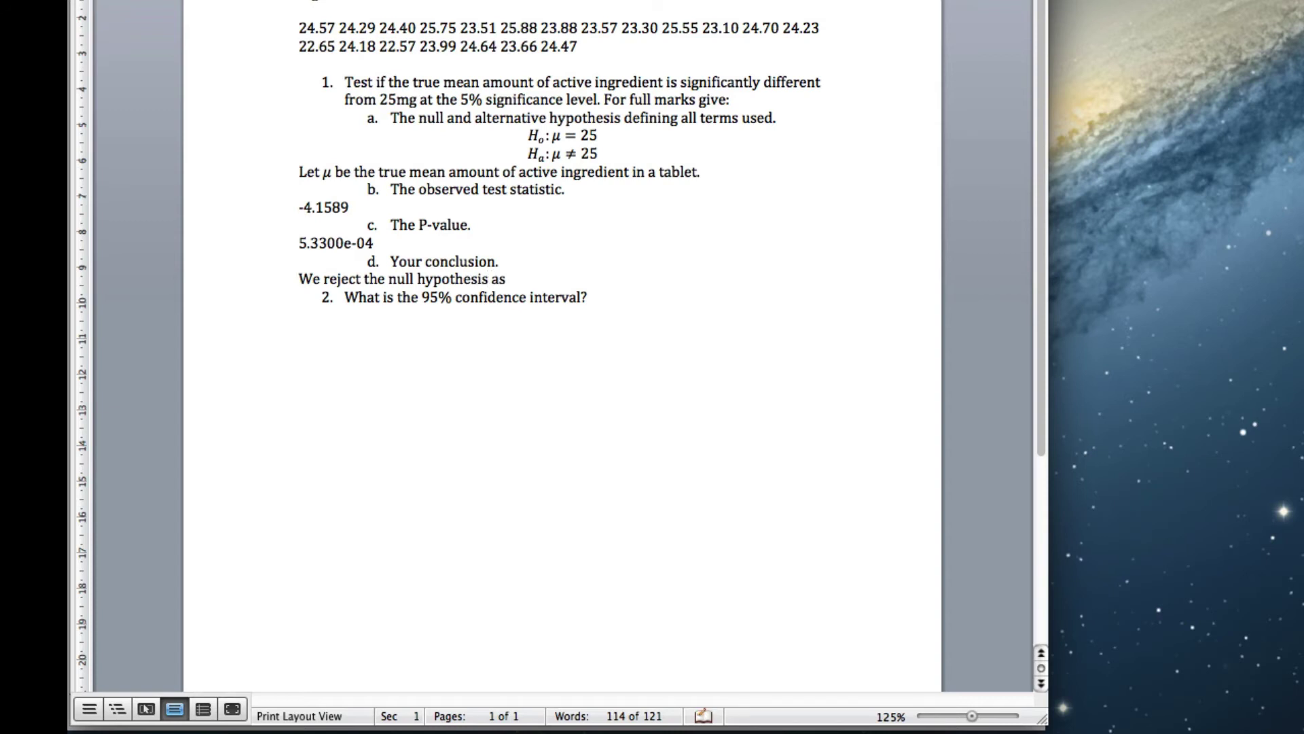
type(" the P-value is 5")
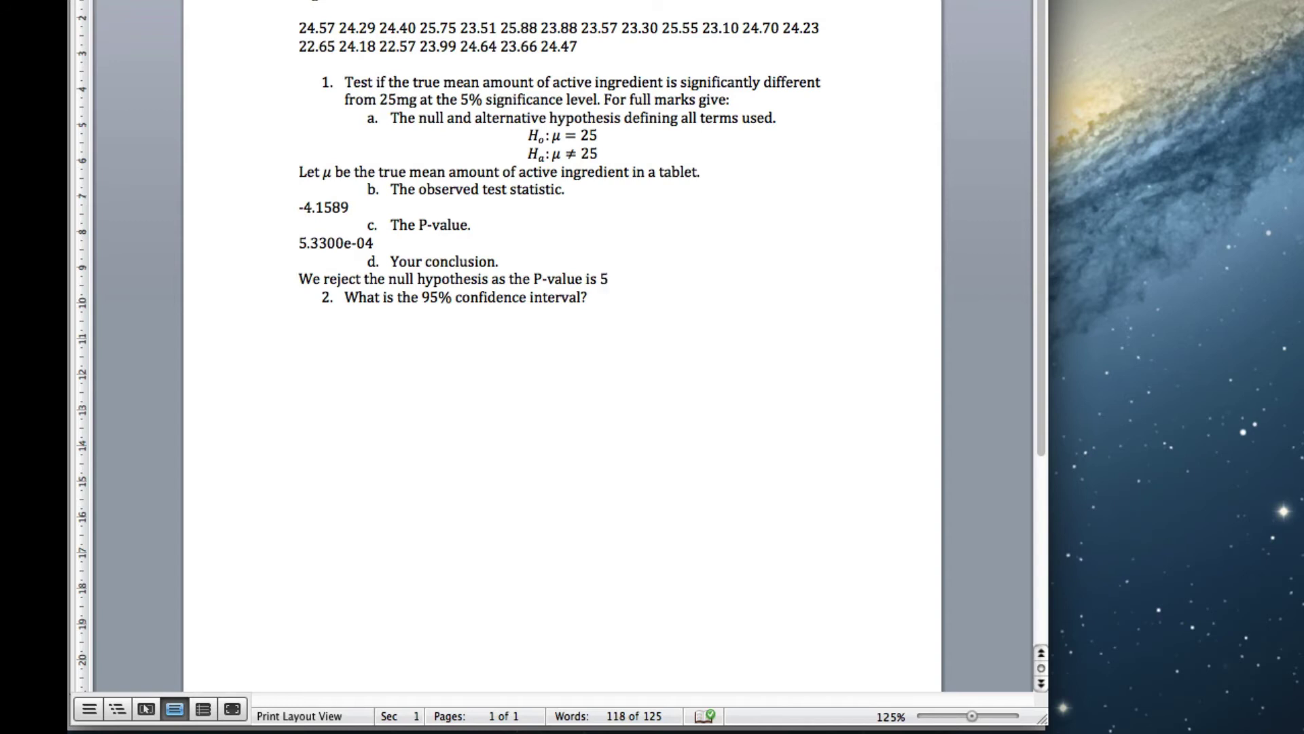
type(".33e-04 which is les")
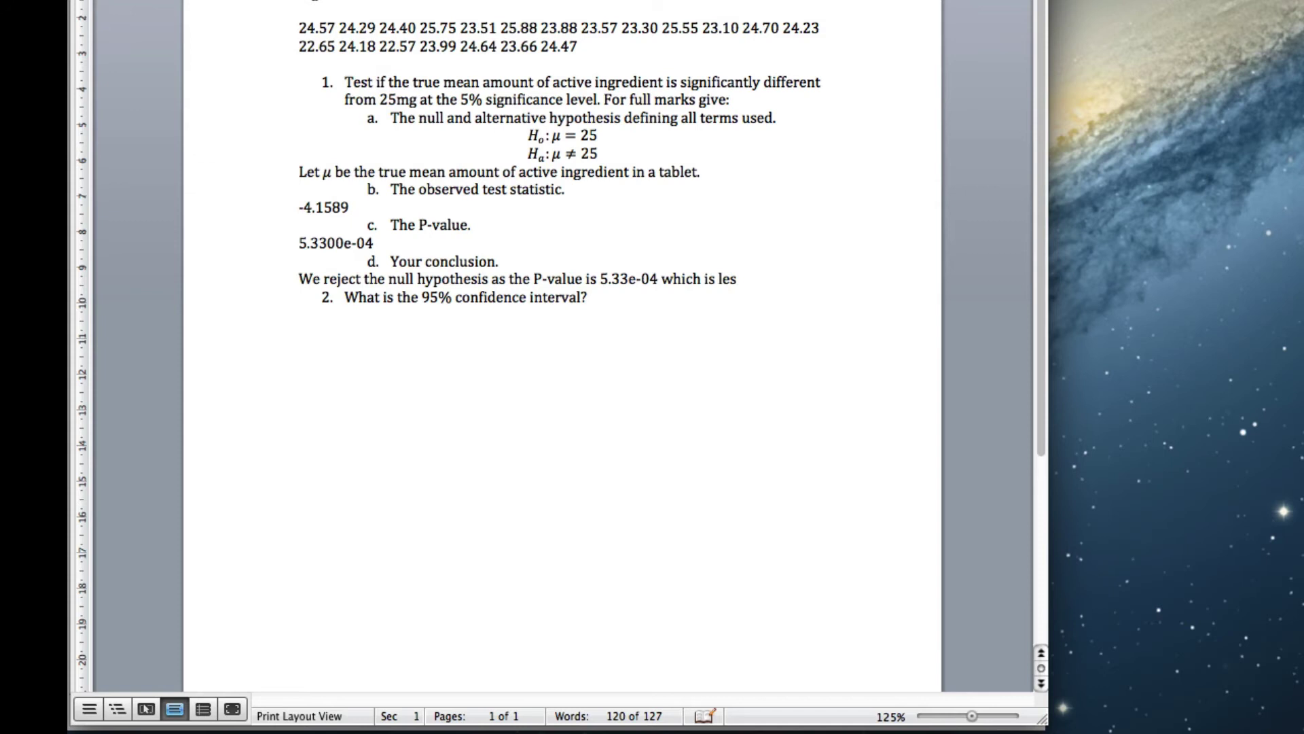
type("s than 0.0")
type("s than 0.05")
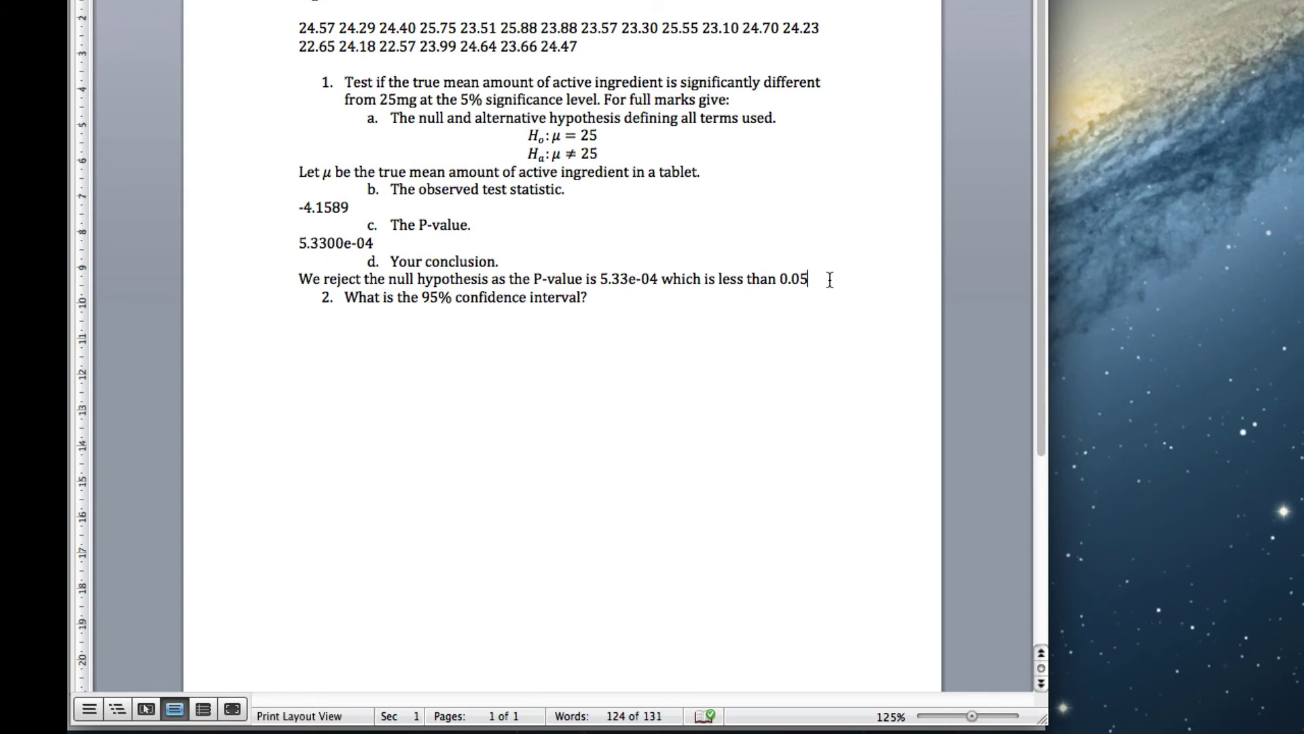
type(".")
Add a new line: 'Therefore there is strong evidence…' the mean active ingredient differs from 25mg, in fact less.
key("Return")
type("Therfore th")
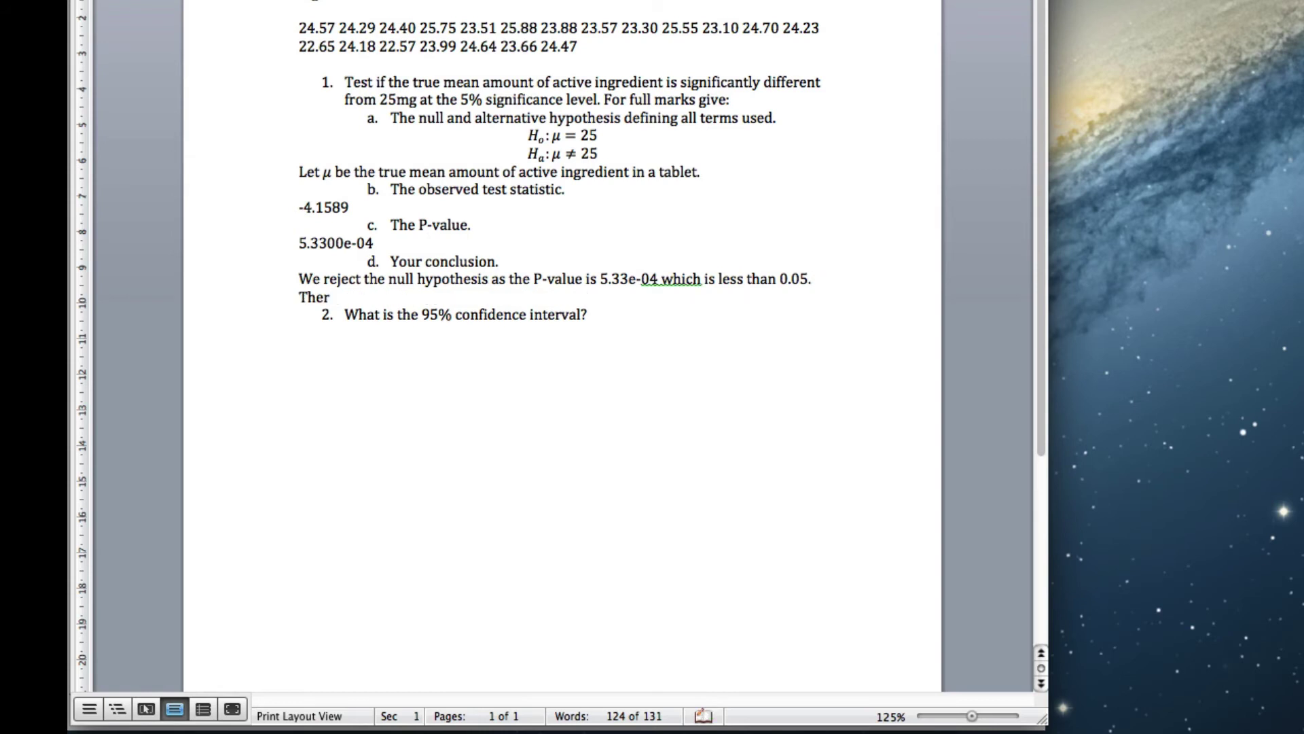
key("BackSpace")
key("BackSpace")
key("BackSpace")
key("BackSpace")
key("BackSpace")
key("BackSpace")
key("BackSpace")
type("efo")
type("hre")
key("BackSpace")
key("BackSpace")
key("BackSpace")
key("BackSpace")
type("there is ")
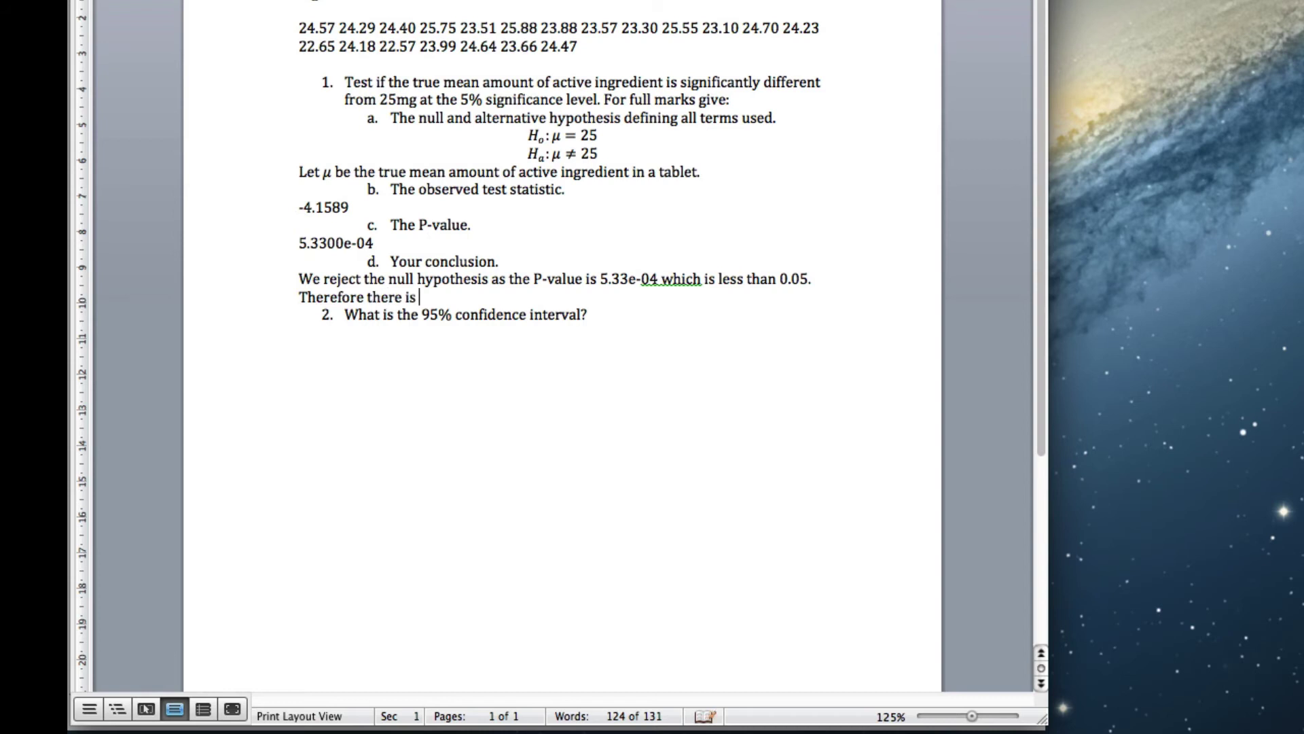
type("strong ecvi")
key("BackSpace")
key("BackSpace")
key("BackSpace")
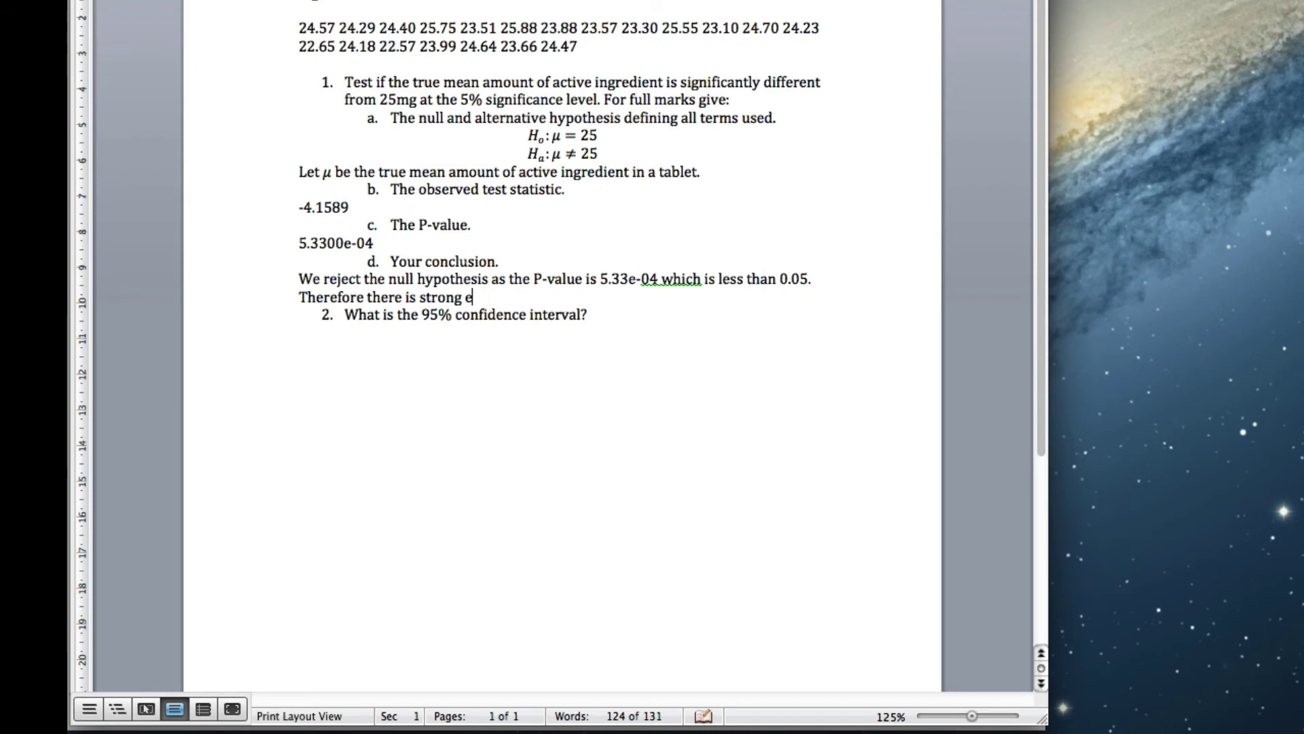
type("vidence that the")
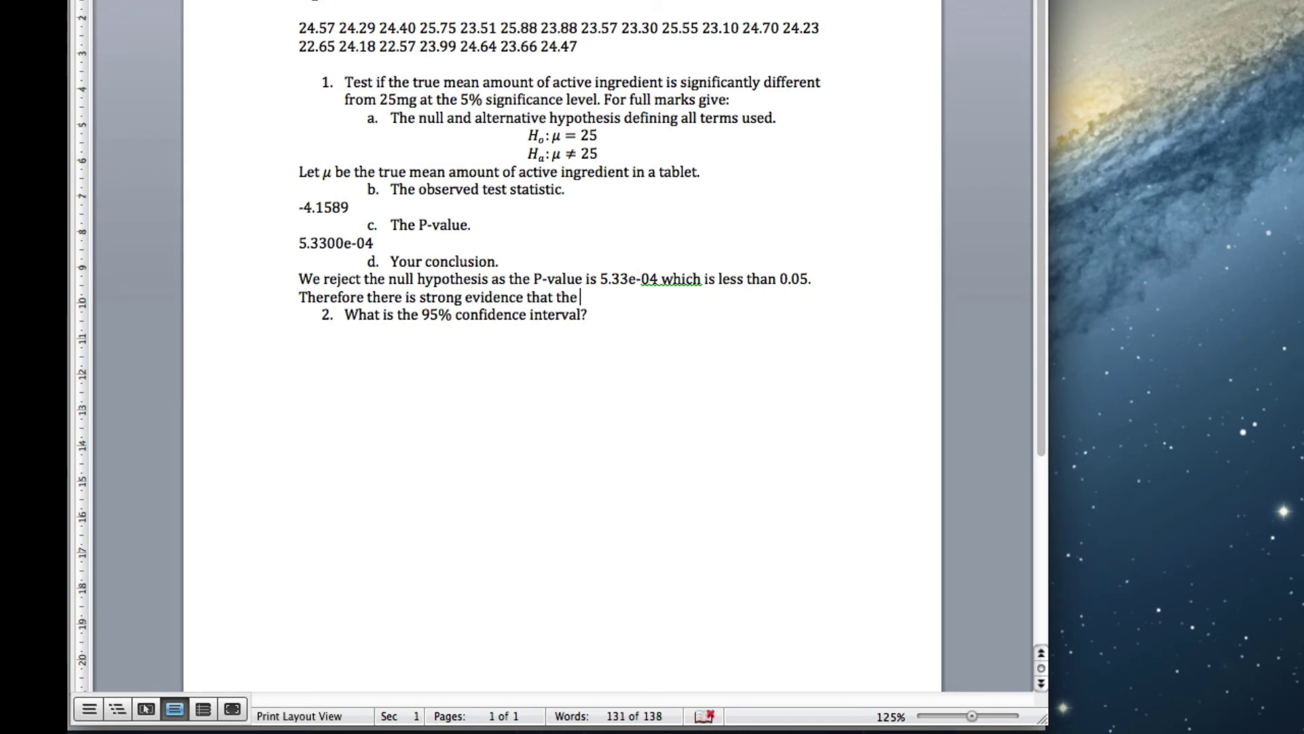
type(" mean a")
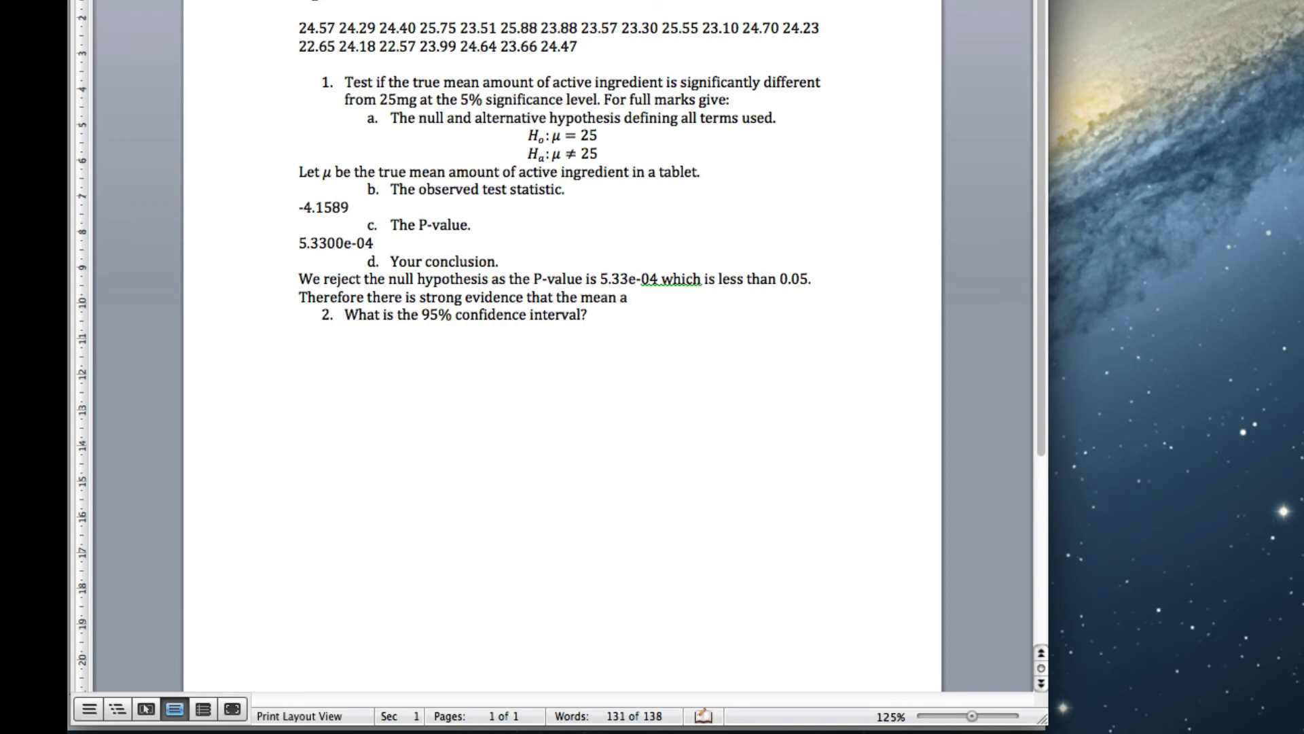
type("moutn of")
type(" active ing")
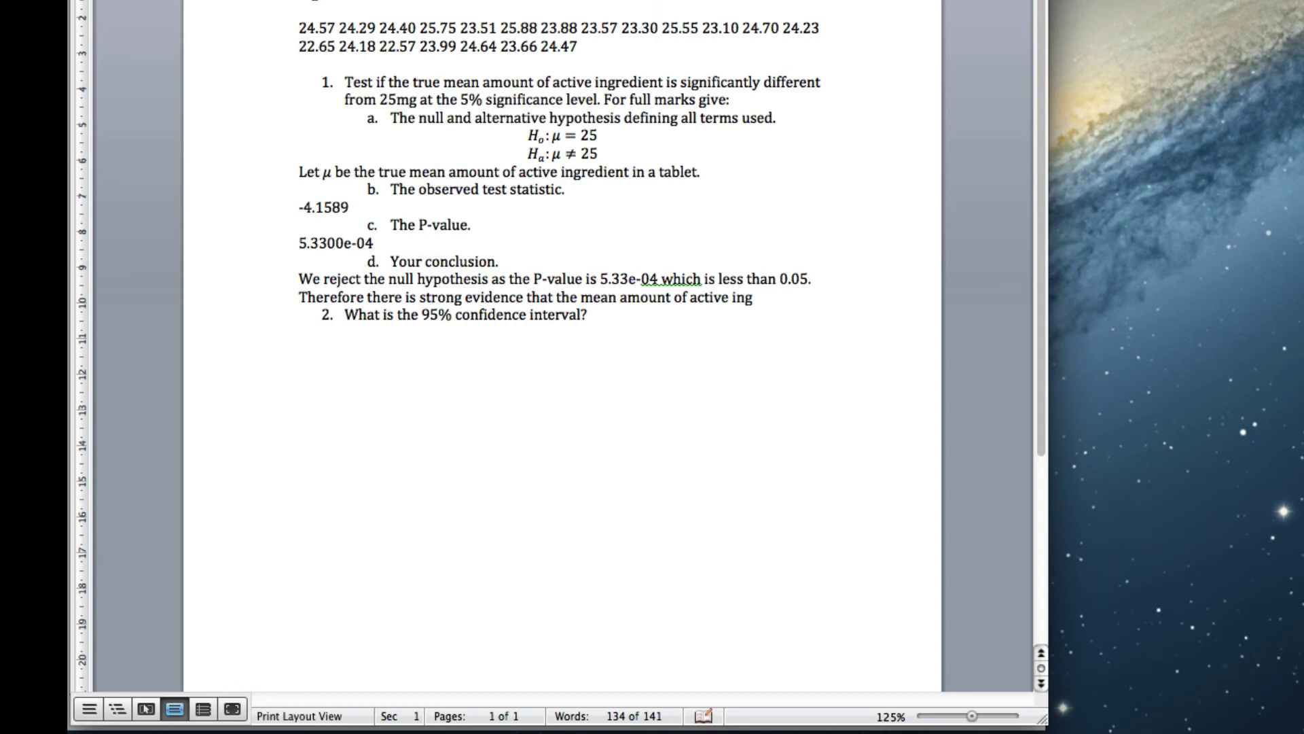
type("redient is")
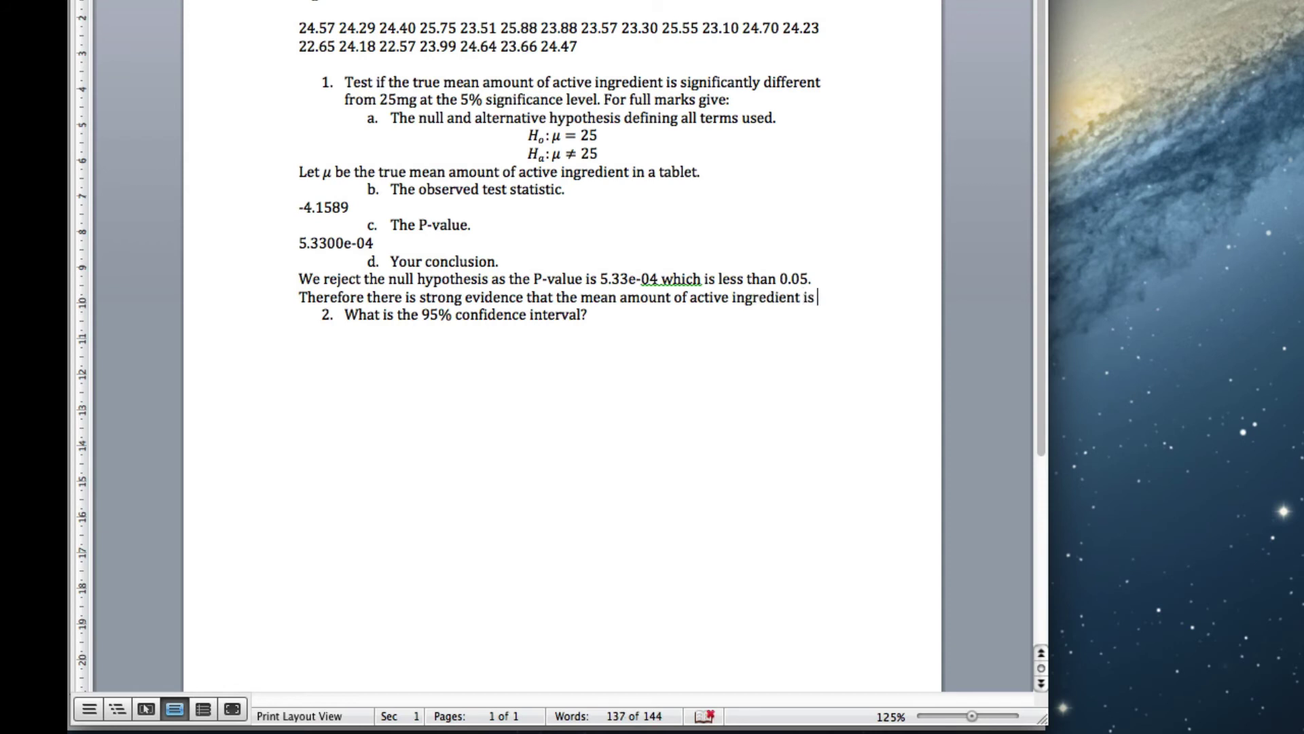
type(" signi")
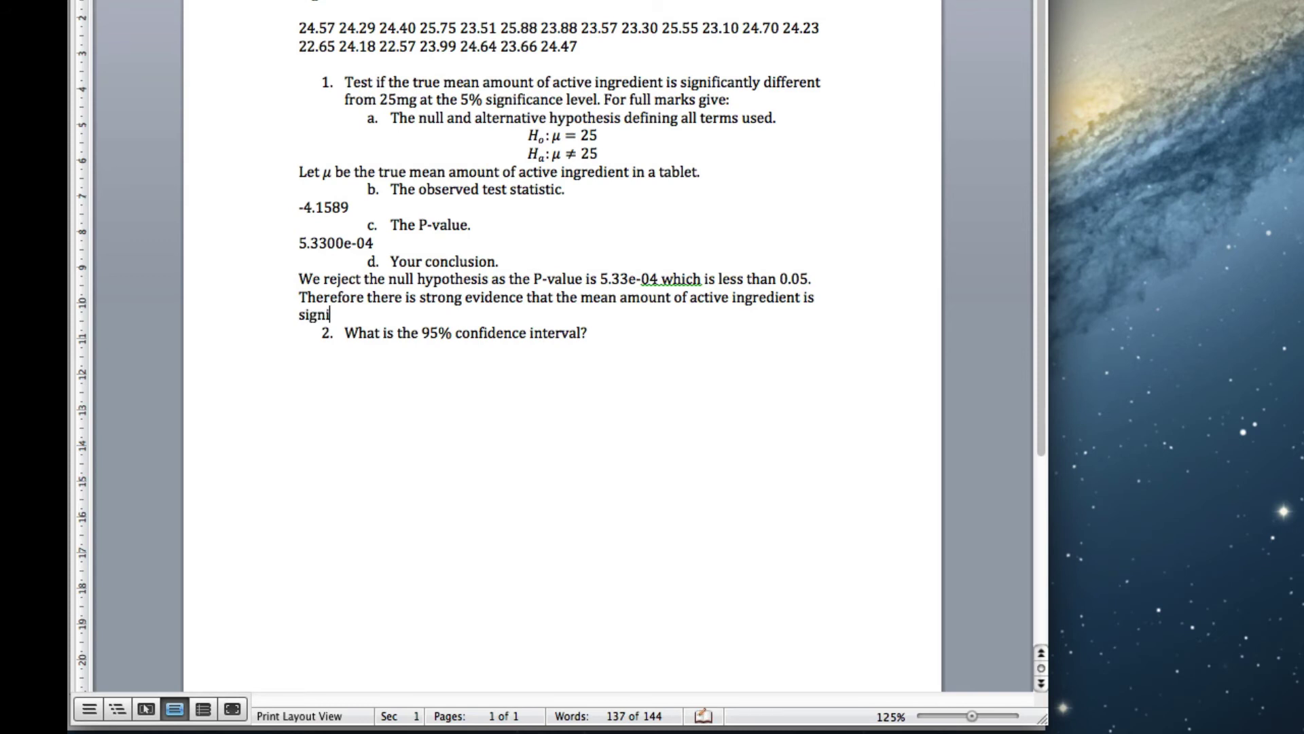
type("ficantly differen")
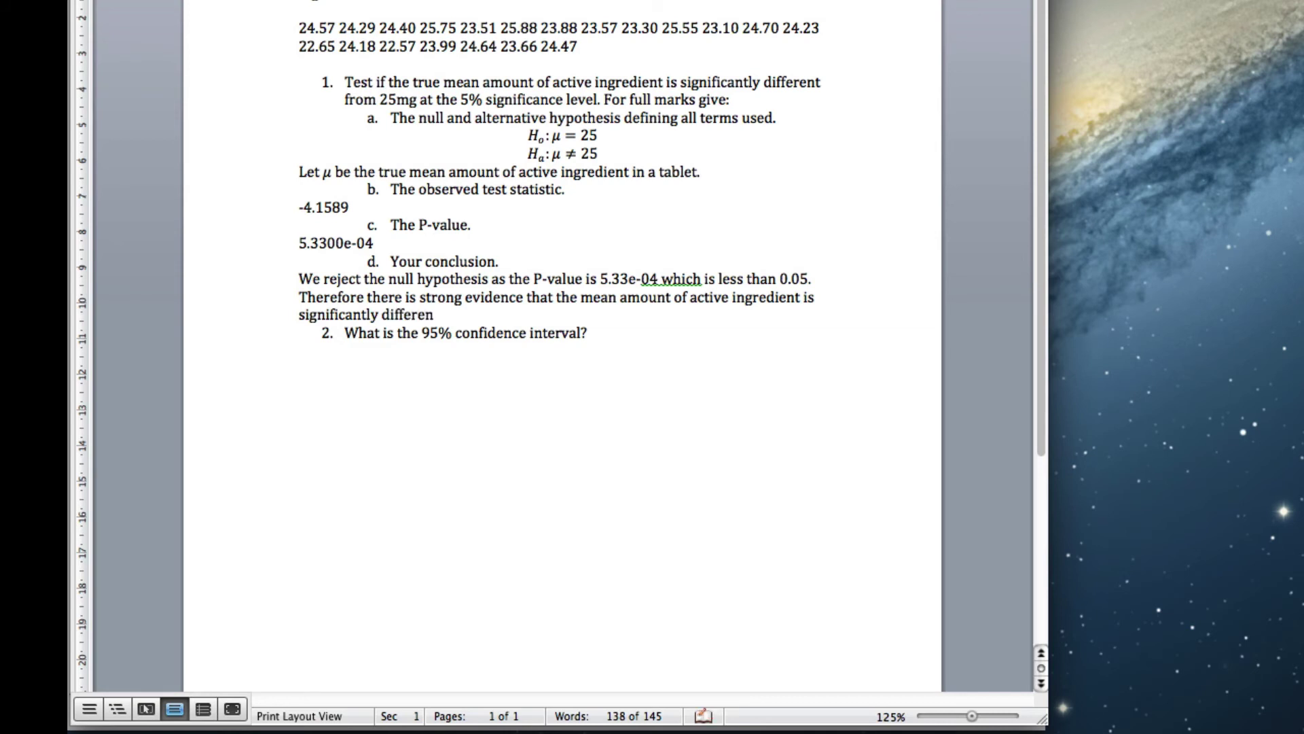
type("t from 25mg. In fact it i")
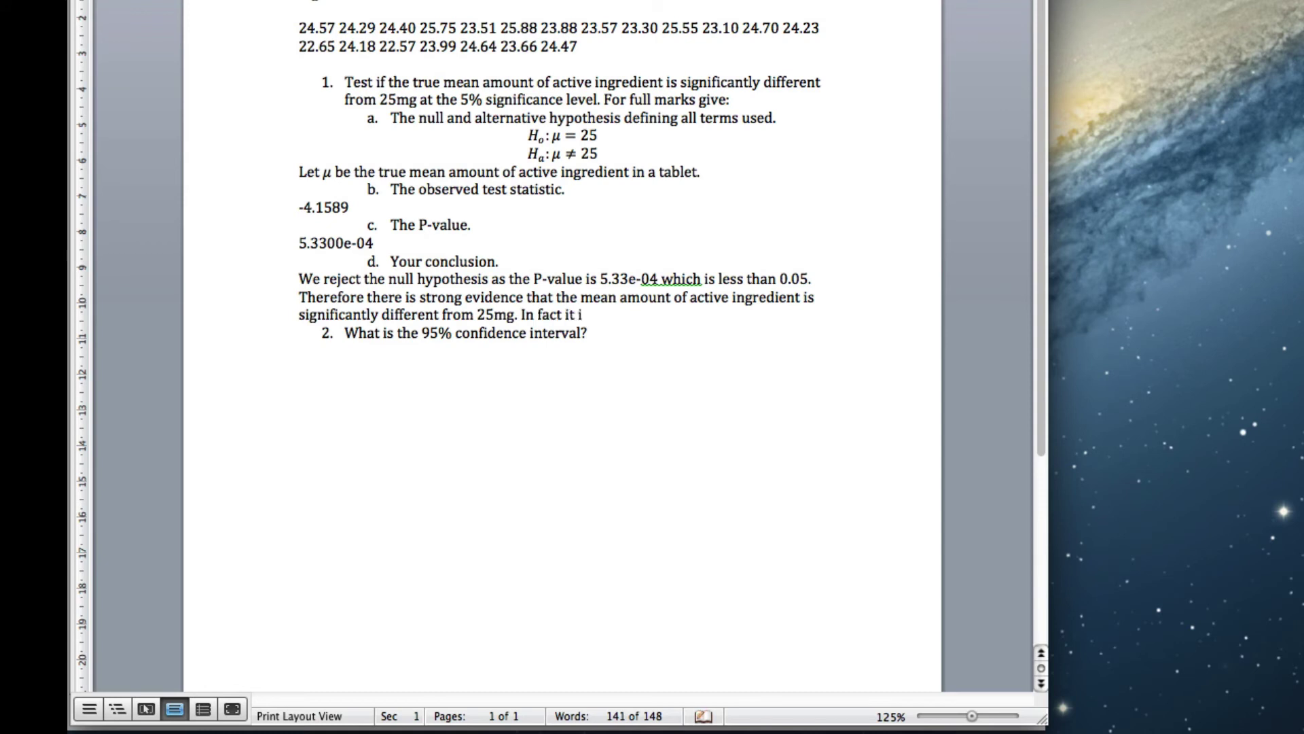
type("s less than 25m")
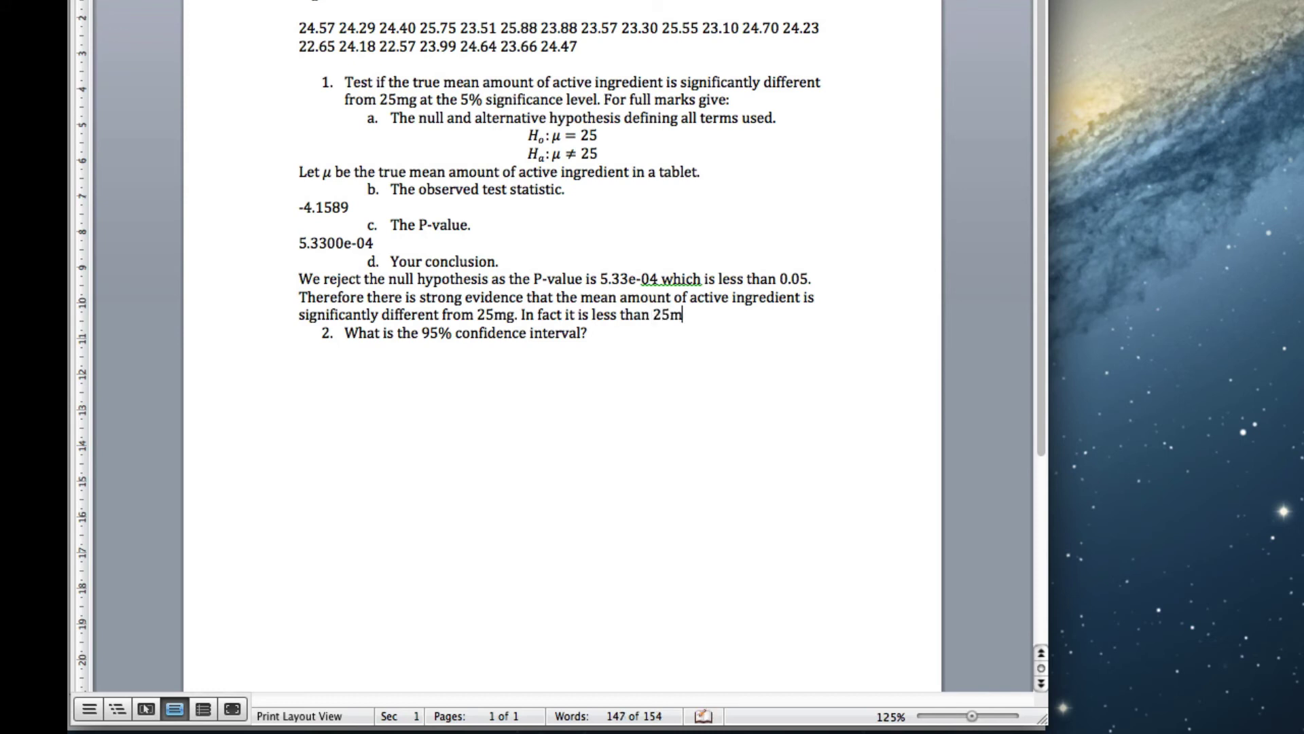
type("g.")
key("super+Tab")
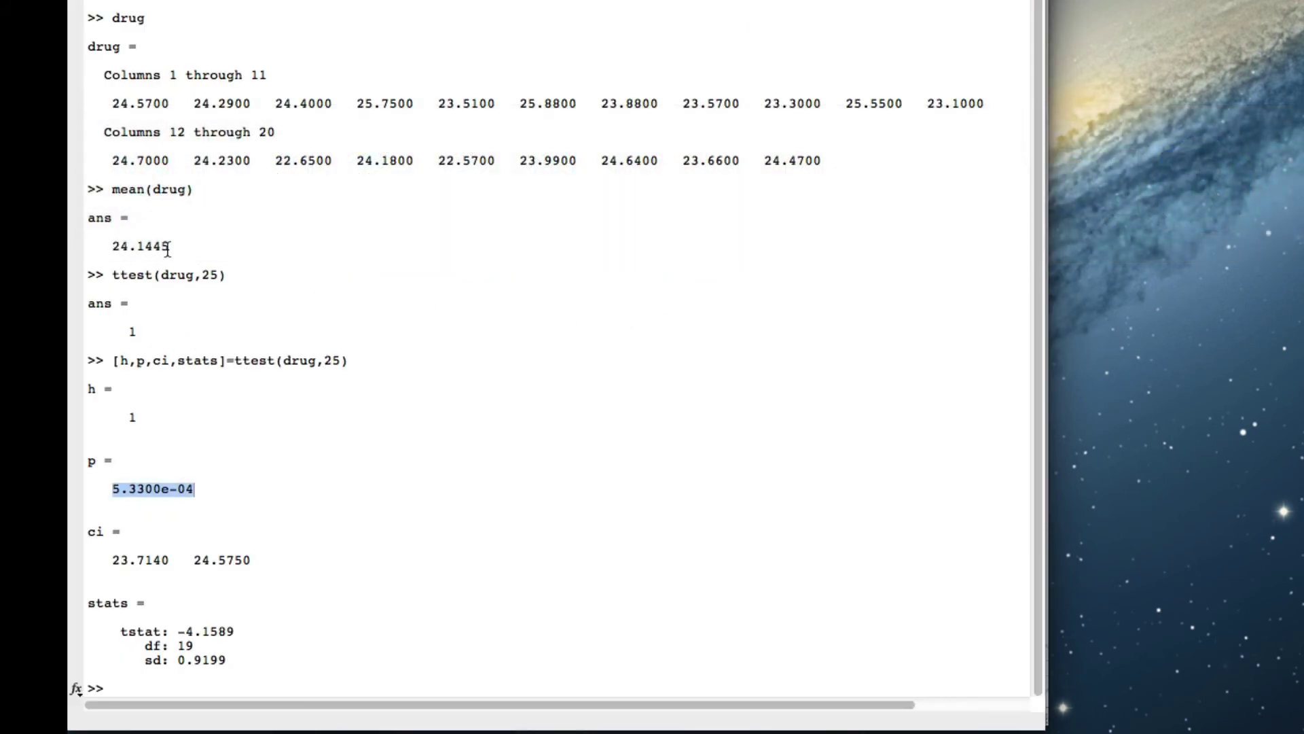
key("super+Tab")
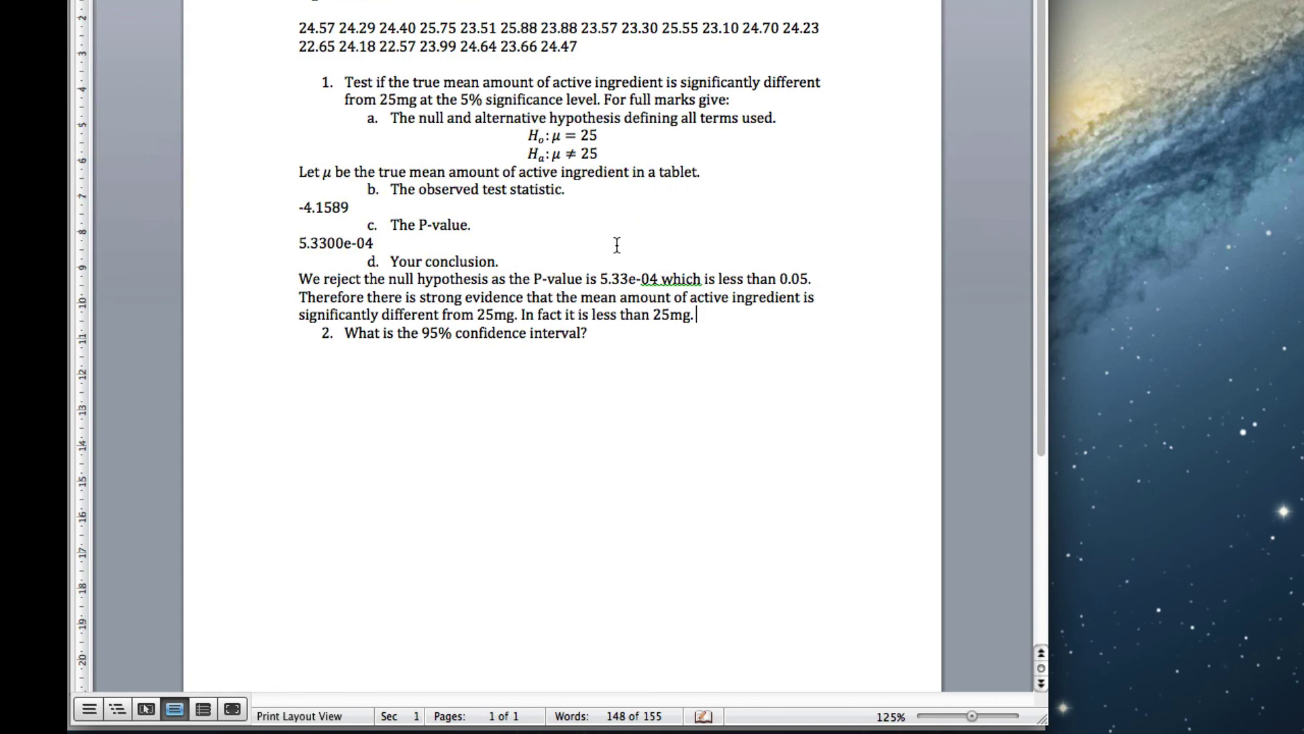
Paste the two confidence interval values copied from MATLAB on a new line under question 2.
left_click(603, 333)
key("Return")
key("super+Tab")
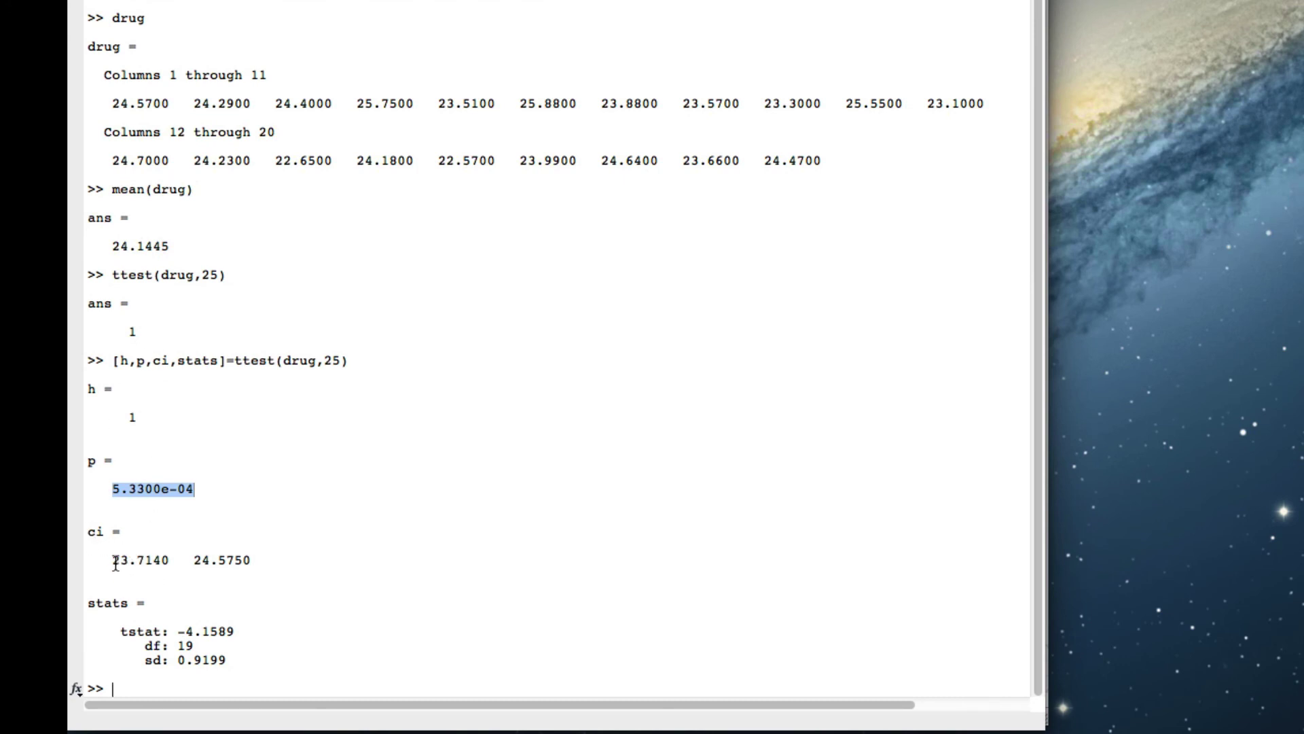
left_click_drag(113, 564, 254, 569)
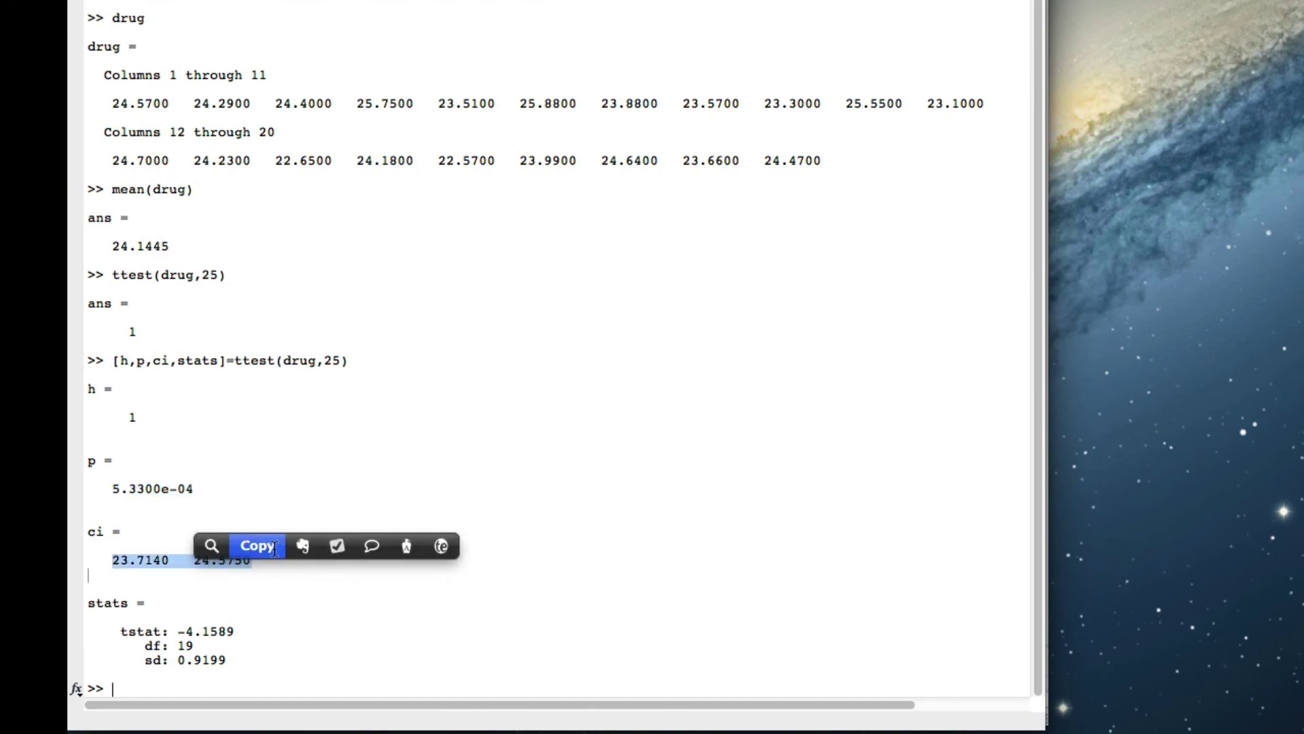
left_click(257, 546)
key("super+Tab")
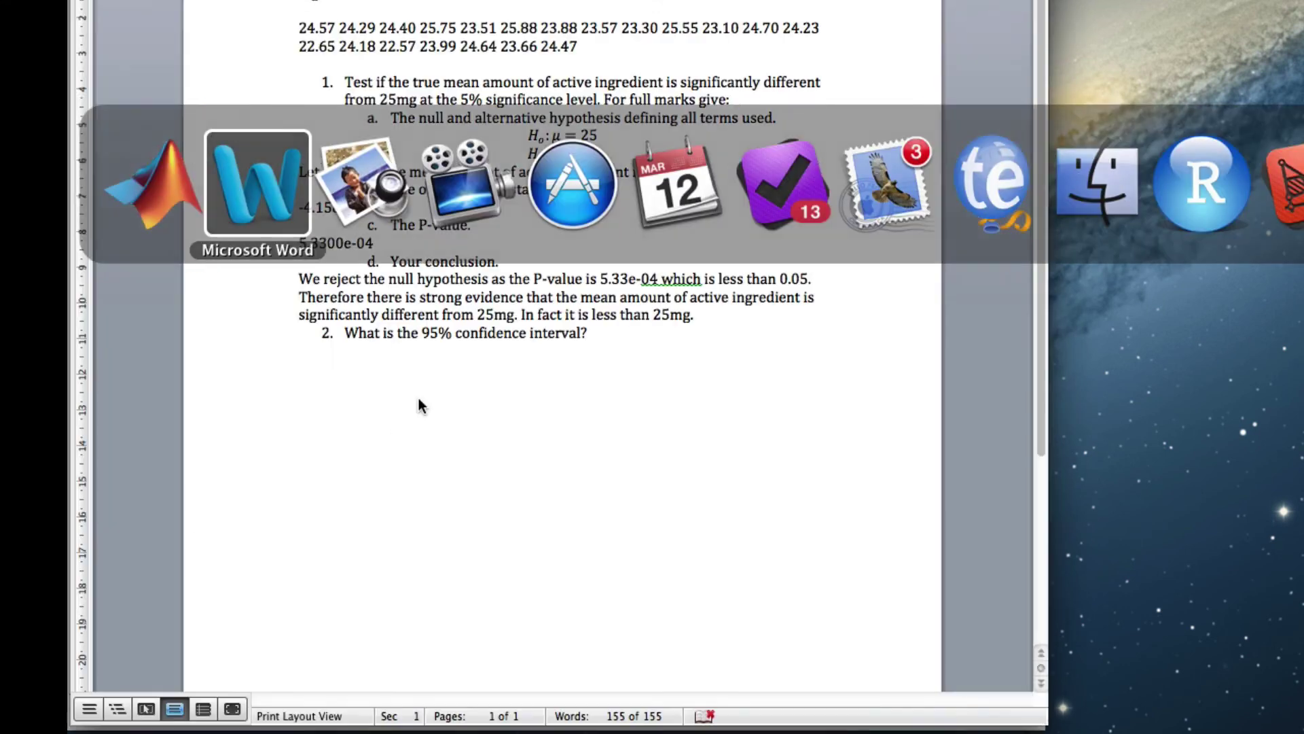
key("super+v")
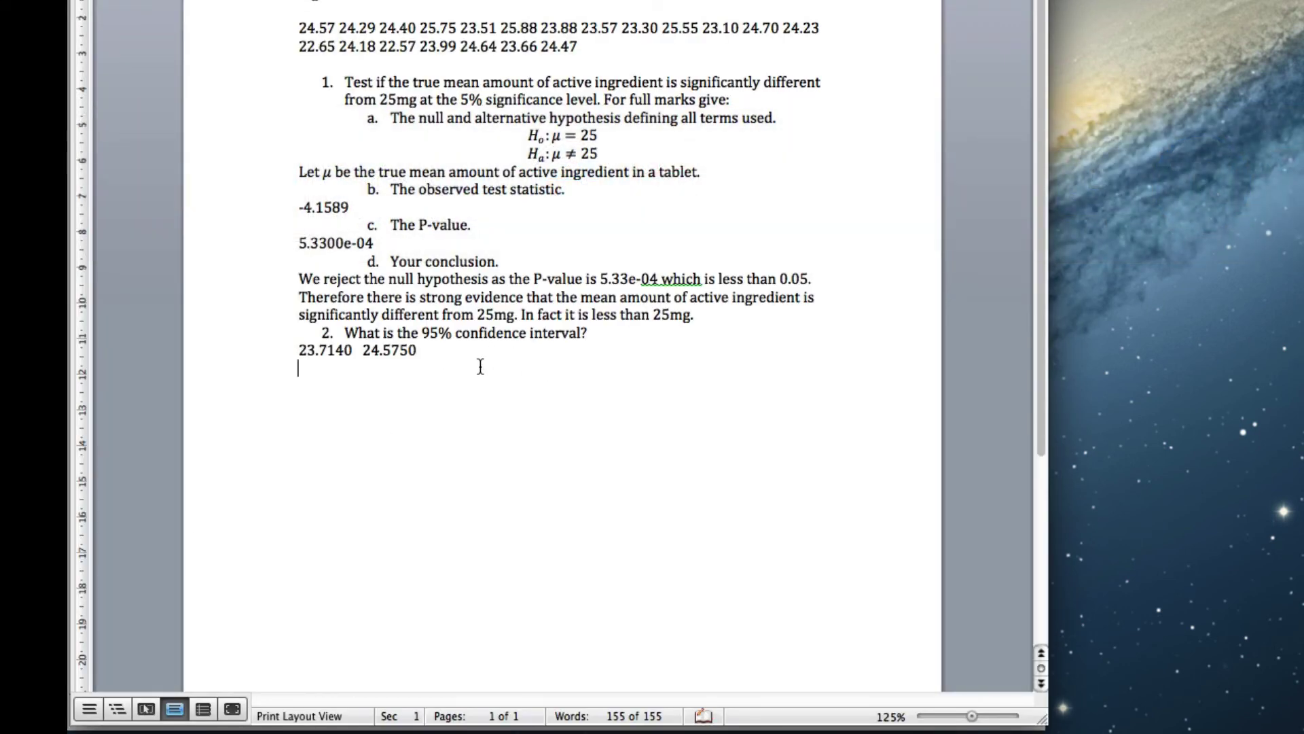
Format the pasted values as the interval (23.7140, 24.5750) with parentheses and a comma.
left_click(299, 350)
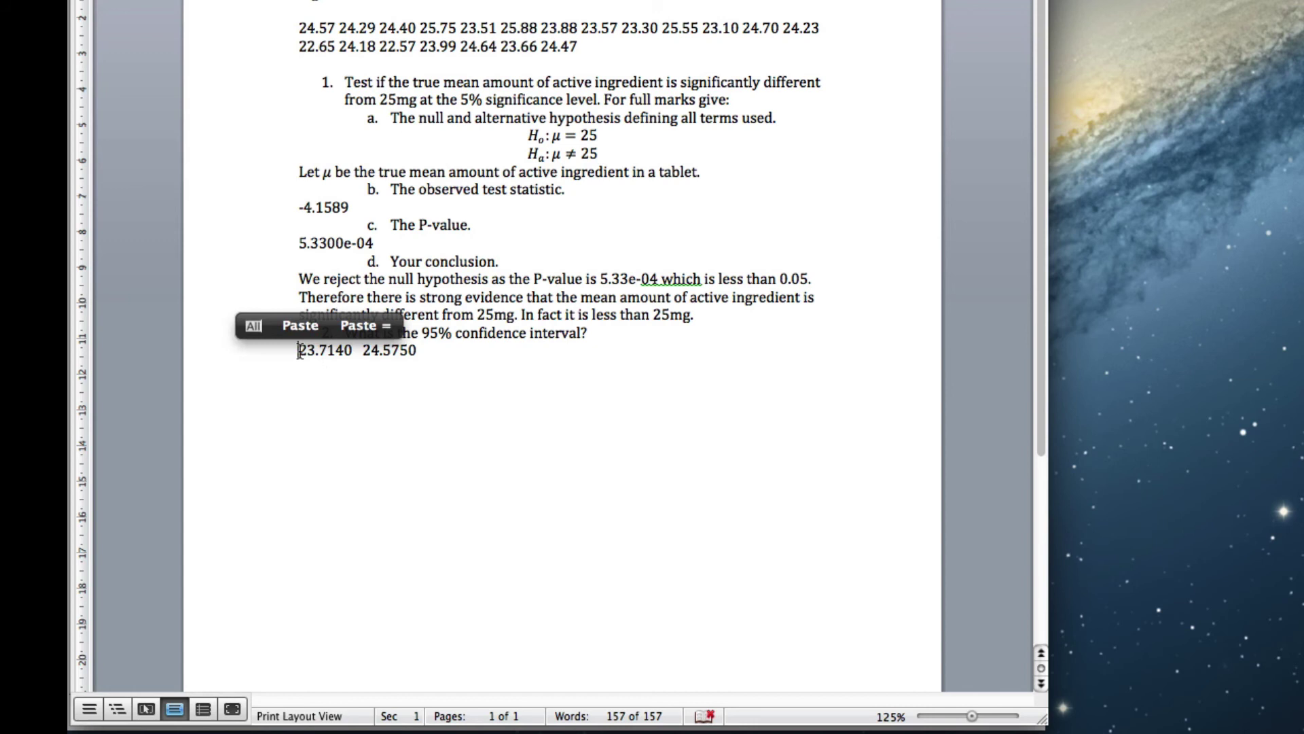
type("(")
key("Right")
key("Right")
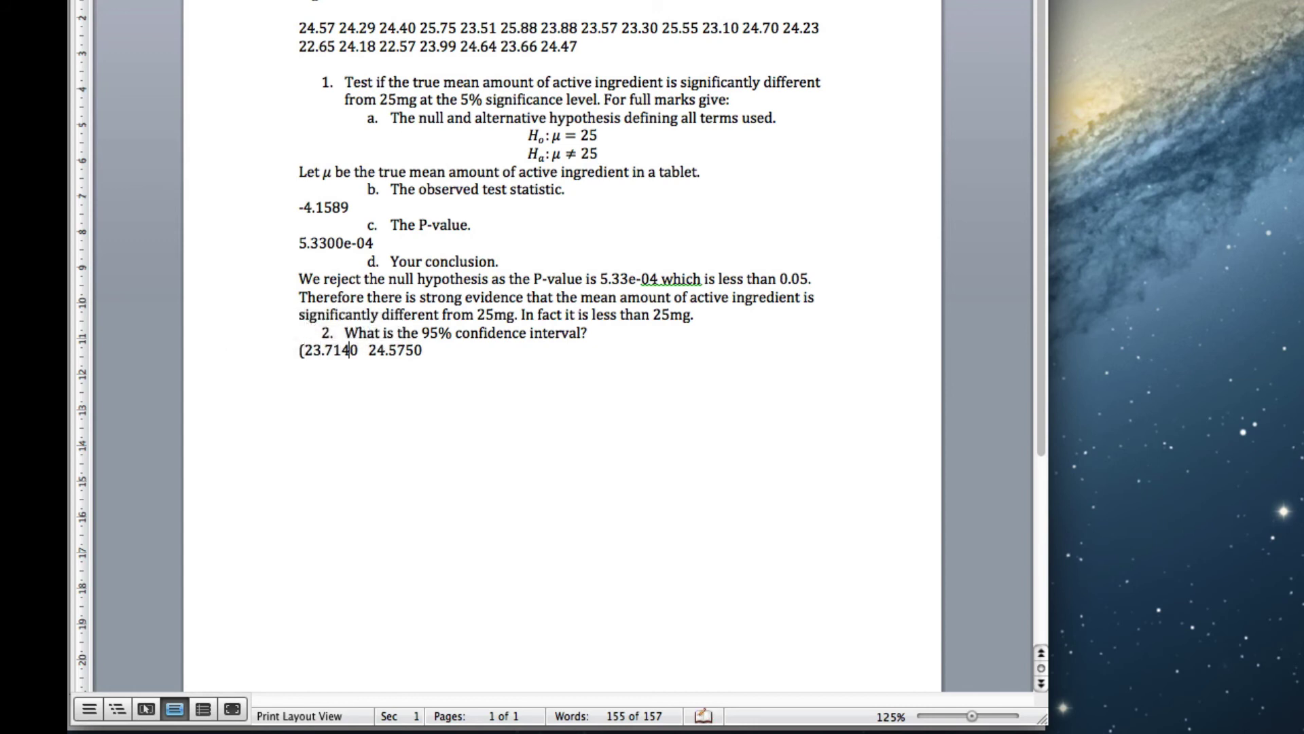
type(",")
key("Right")
key("Right")
key("Right")
key("Right")
key("Right")
key("Right")
key("Right")
key("Right")
key("Right")
type(")")
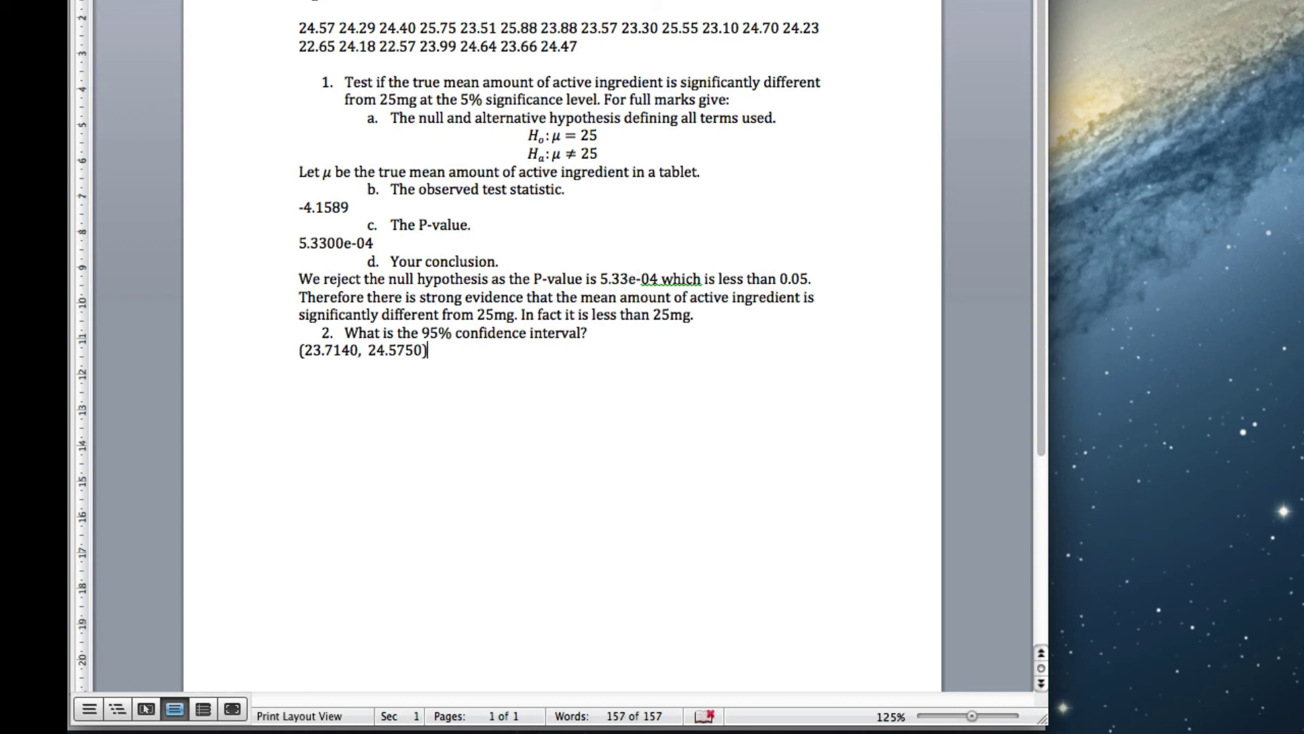